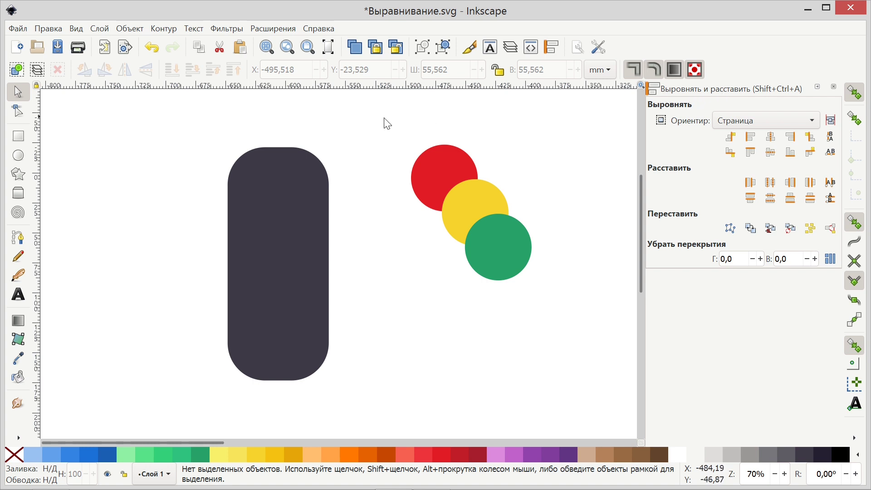
- Open Align and Distribute and set Relative to from Page to Selection Area
click(129, 28)
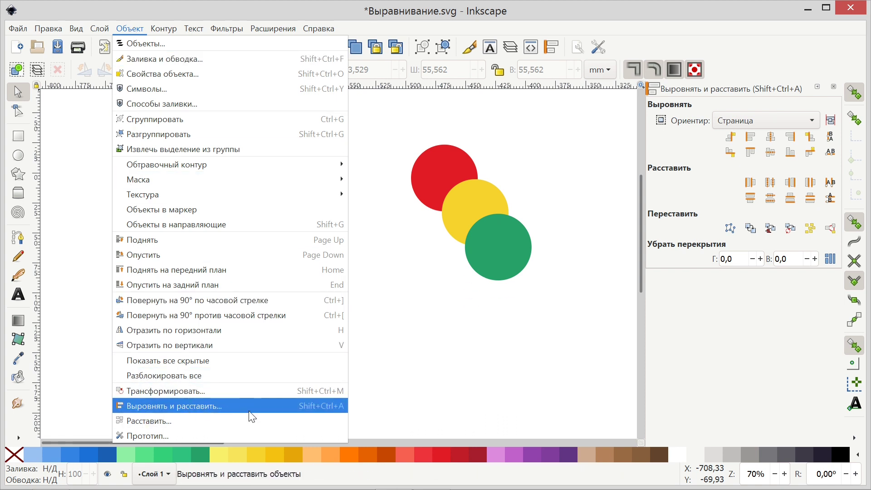
click(511, 364)
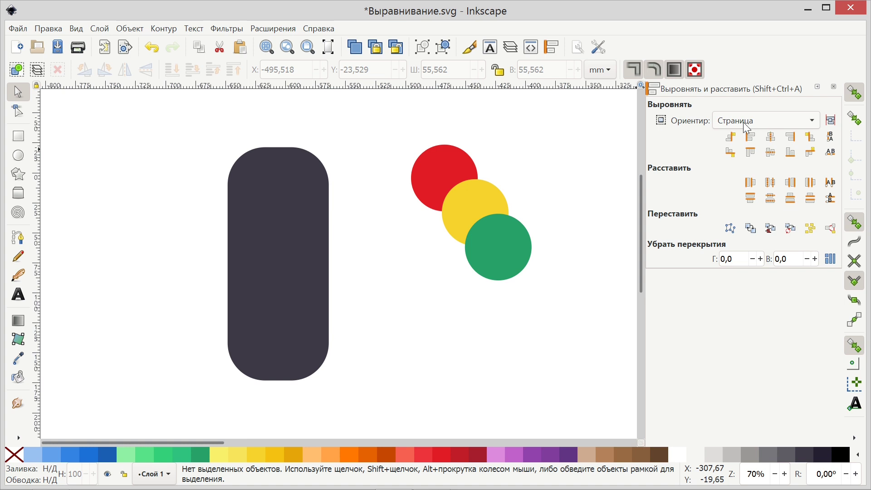
click(787, 126)
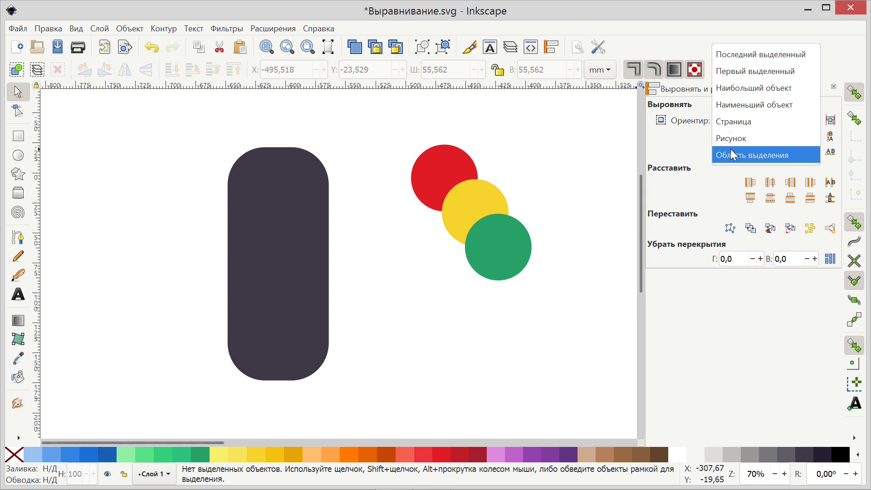
click(763, 156)
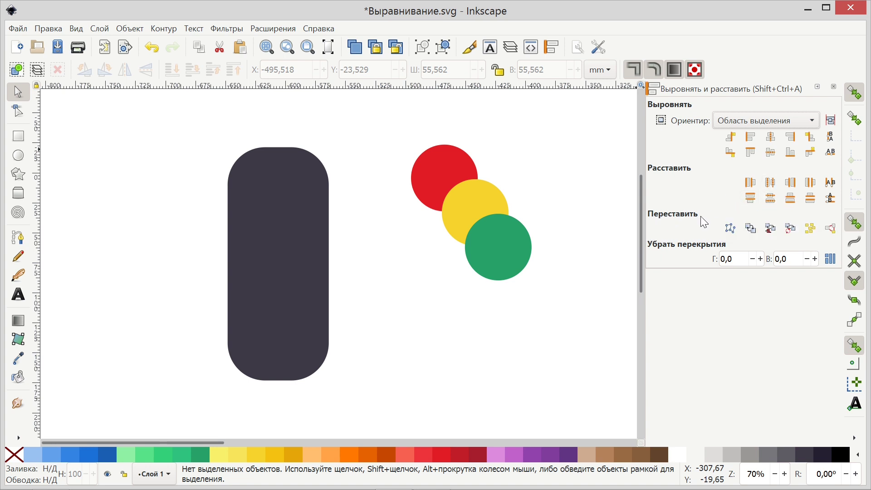
mouse_move(411, 128)
mouse_down()
mouse_move(565, 318)
mouse_move(548, 311)
mouse_up()
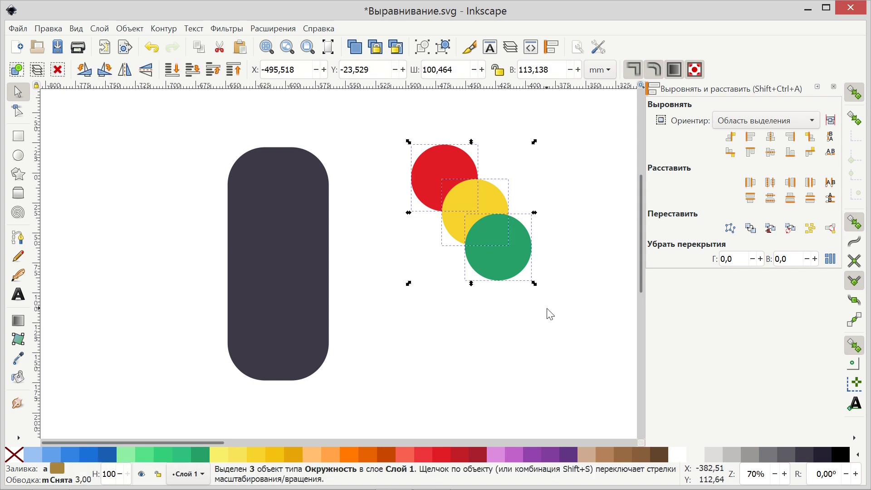
click(750, 228)
click(750, 228)
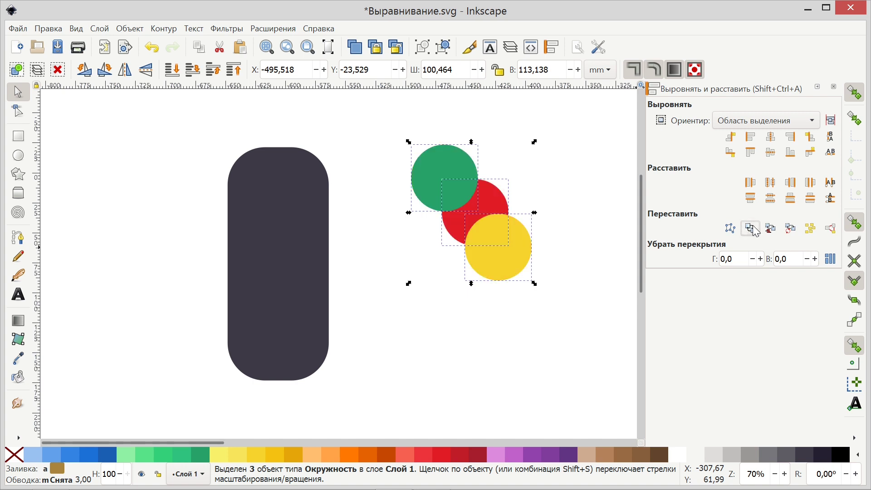
click(750, 228)
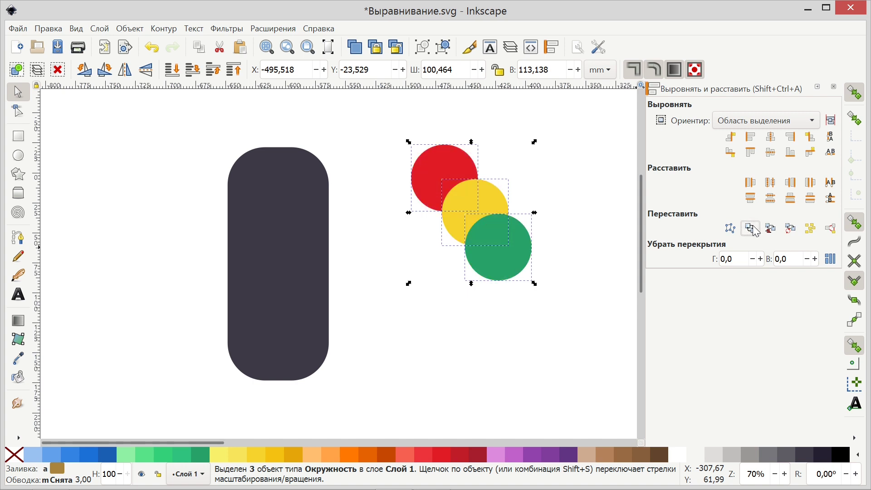
click(811, 229)
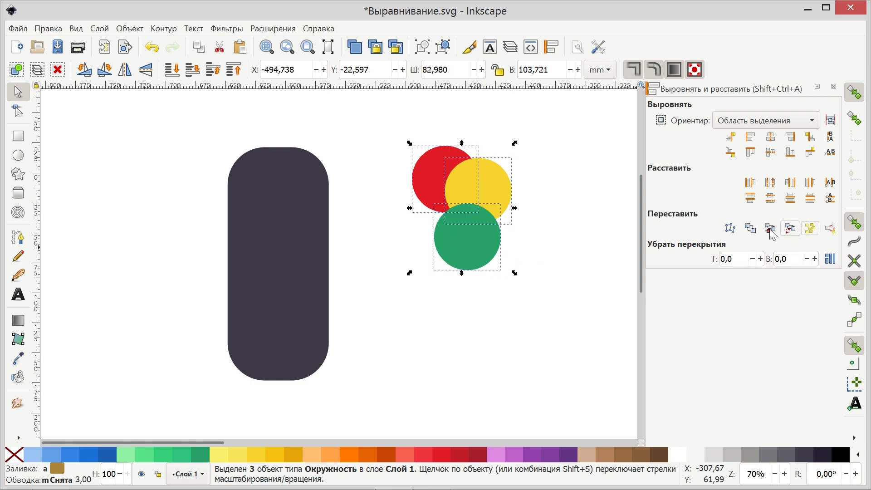
click(151, 47)
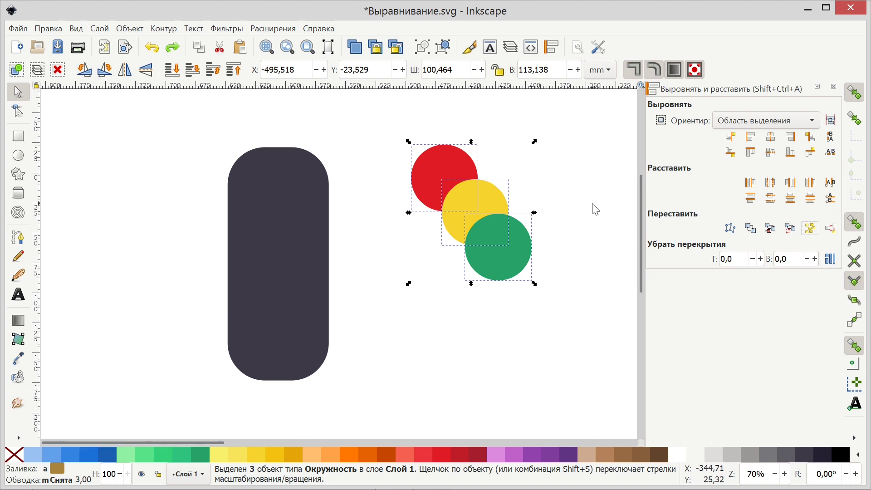
- Select the red, yellow and green circles, centre them on one vertical axis, and remove overlaps
click(582, 211)
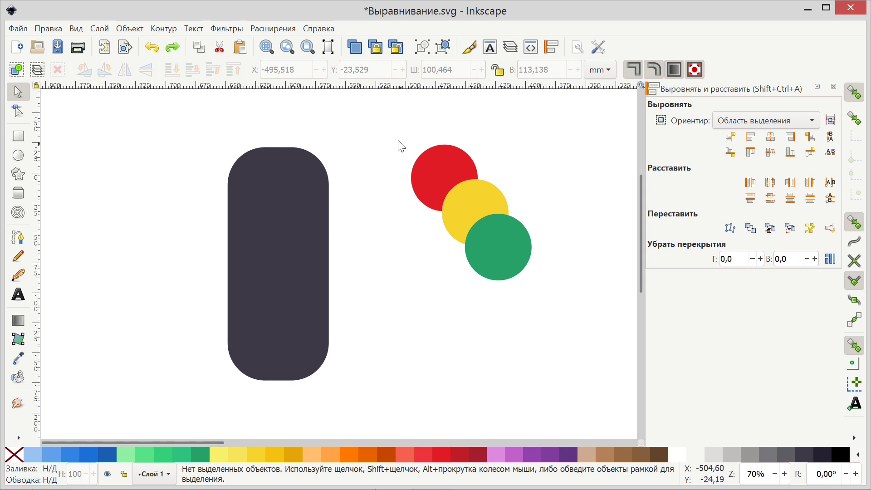
drag(398, 141, 563, 313)
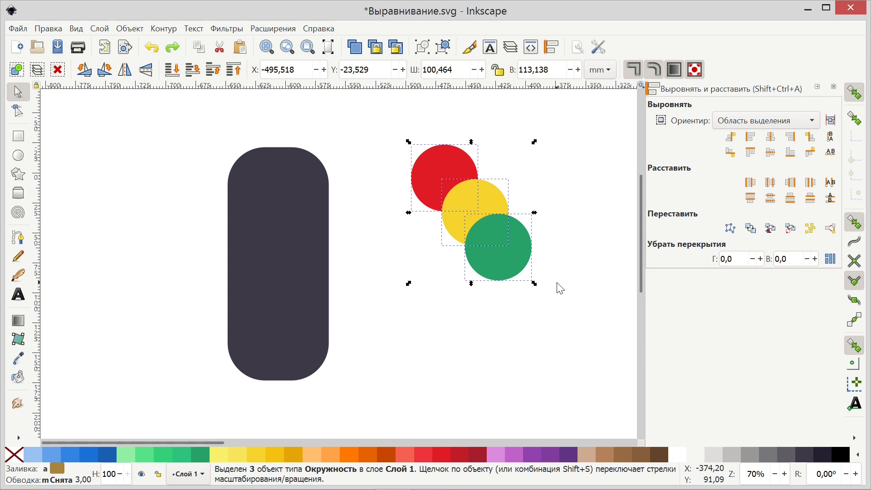
click(777, 140)
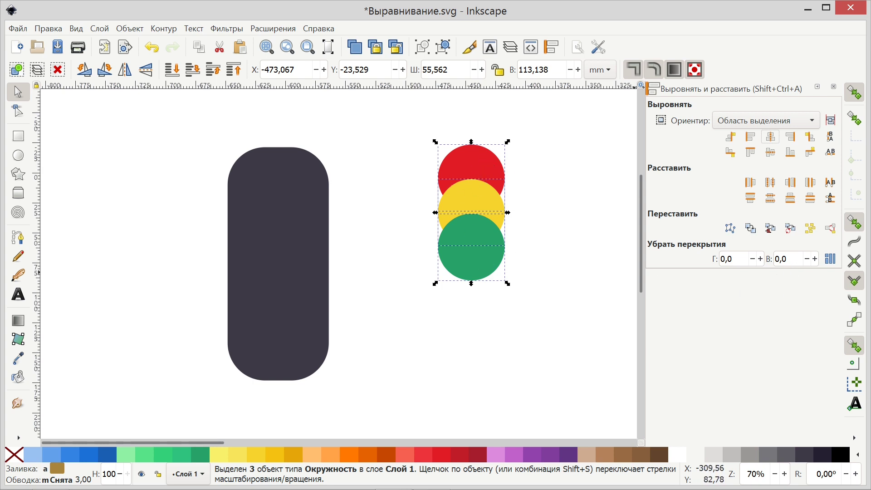
click(832, 260)
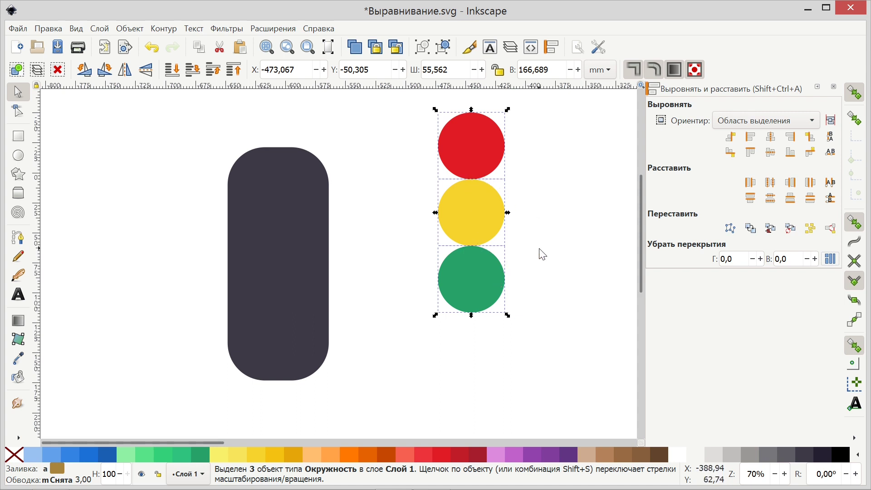
- Drag the green circle further down below the others
click(579, 278)
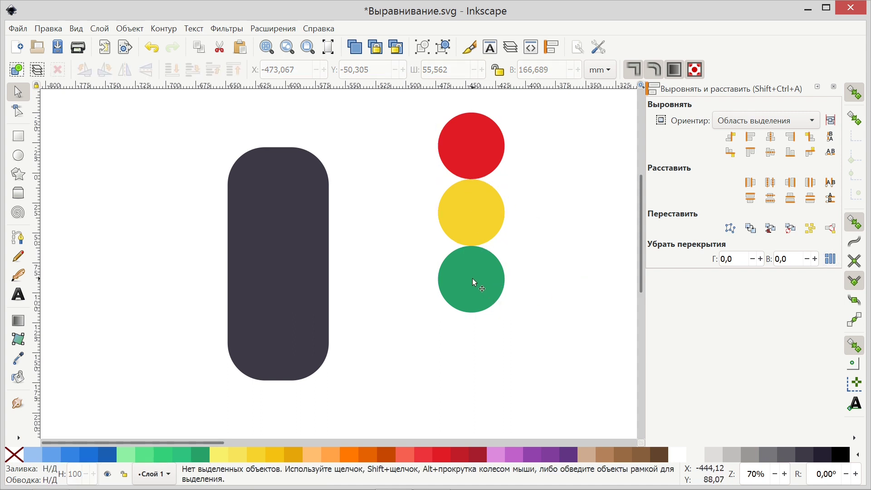
drag(472, 279, 473, 295)
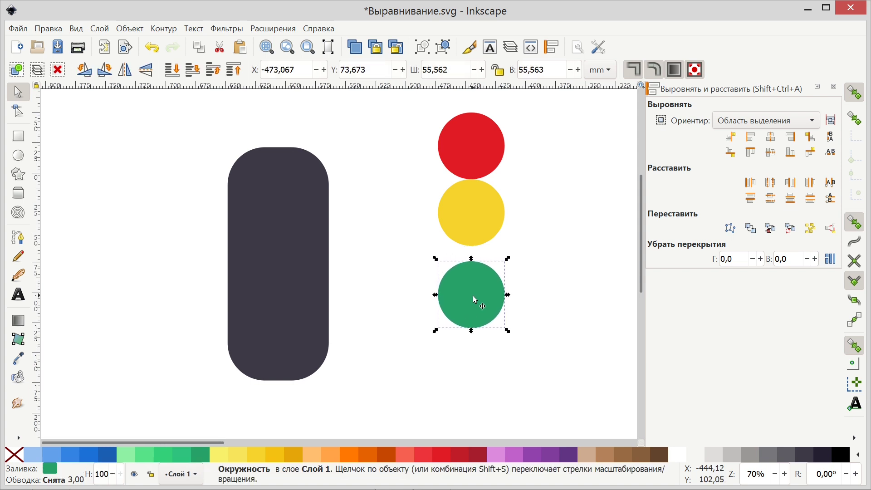
click(547, 306)
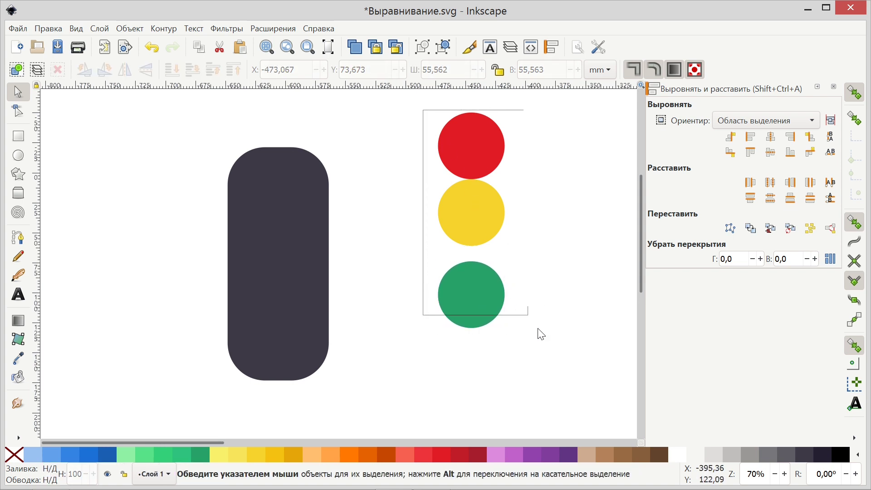
- Select all three circles, centre them vertically, and distribute their bottom edges equidistantly
drag(424, 113, 559, 364)
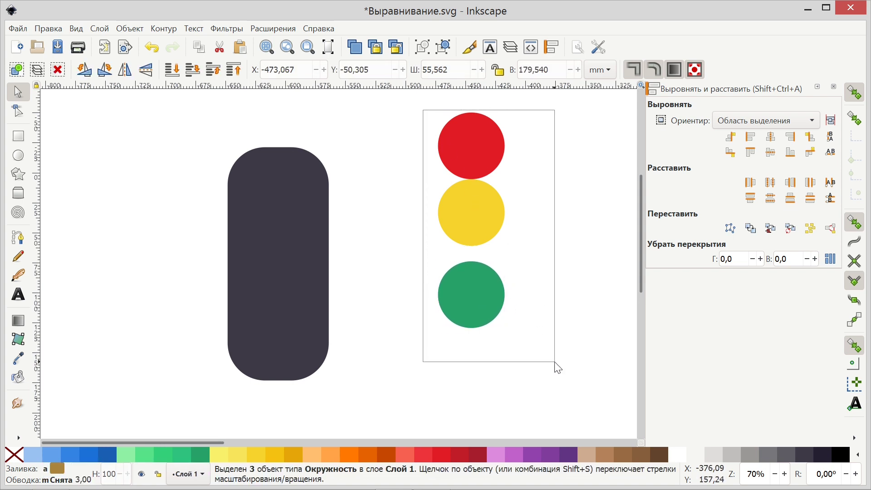
click(777, 143)
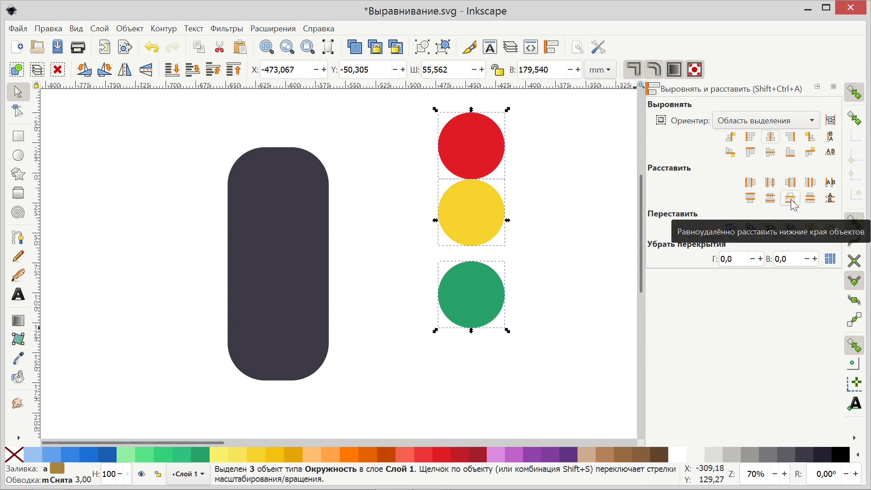
click(791, 198)
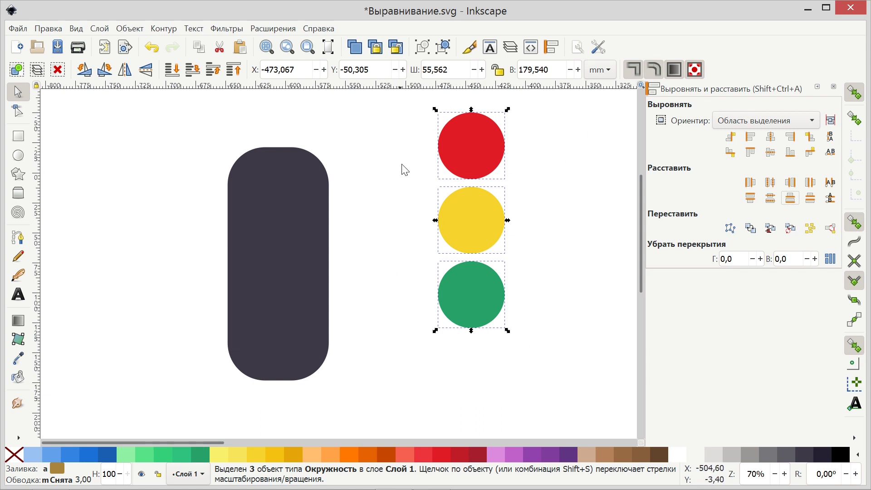
- Group the three circles, move the group onto the dark rounded body, and select both
click(422, 46)
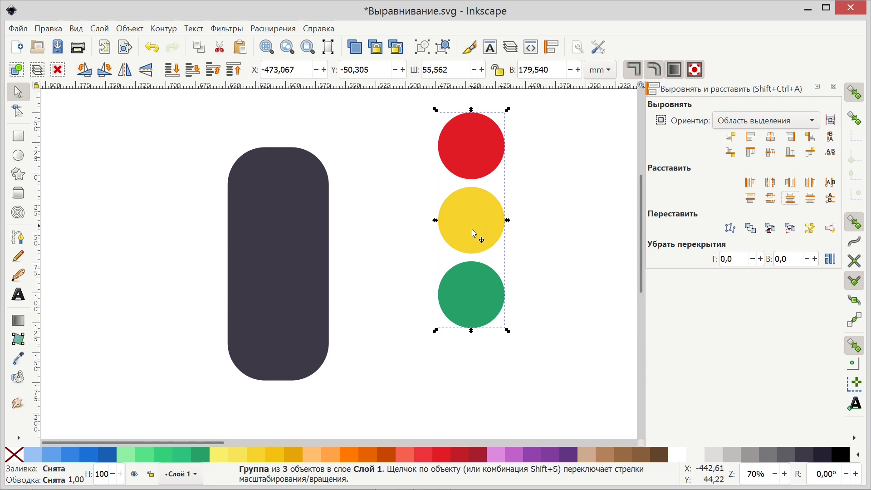
mouse_move(462, 216)
mouse_down()
mouse_move(395, 268)
mouse_move(268, 263)
mouse_move(412, 262)
mouse_up()
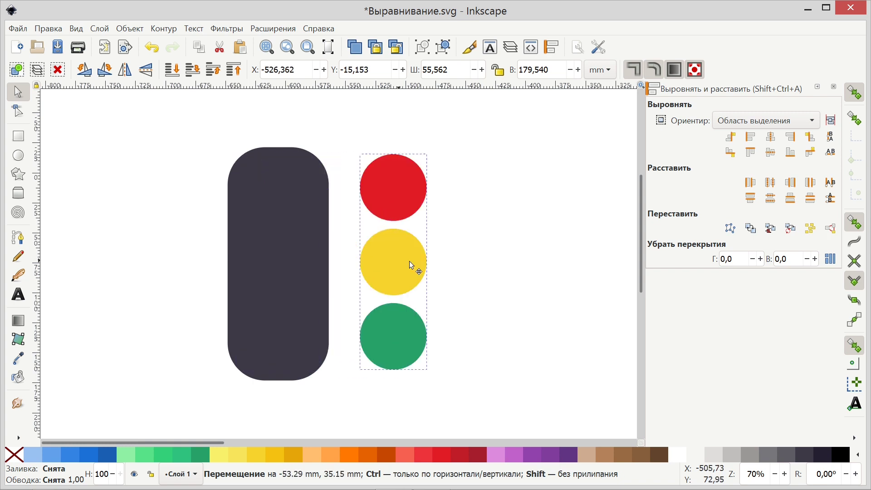
click(283, 271)
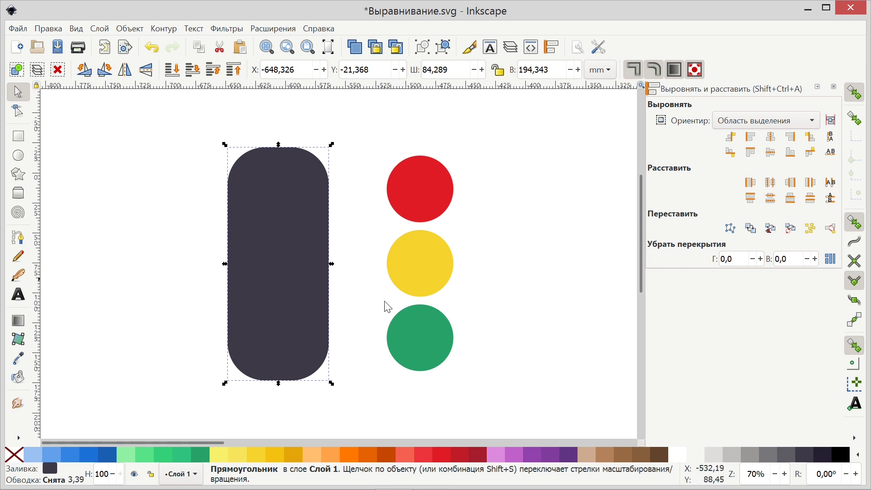
click(508, 263)
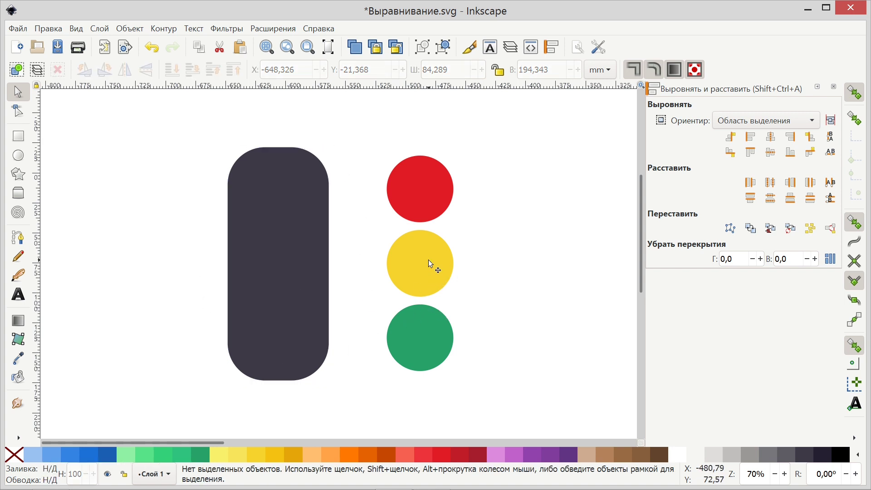
drag(426, 262, 285, 272)
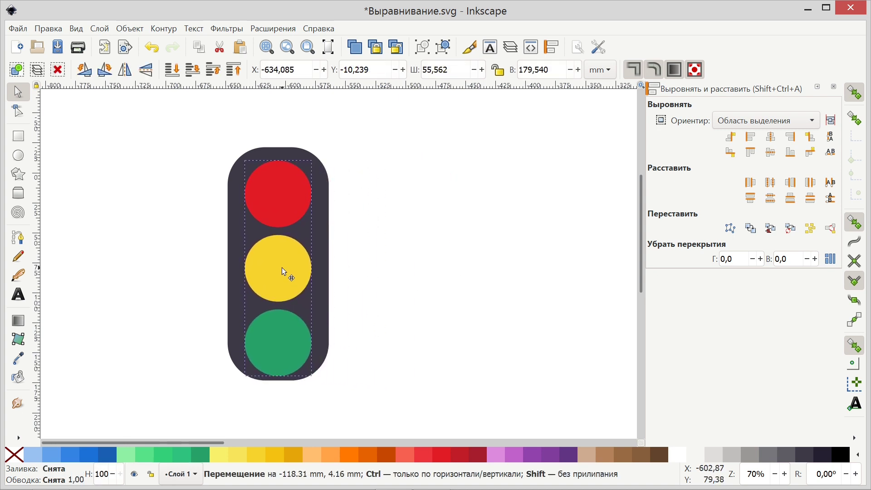
drag(284, 272, 282, 268)
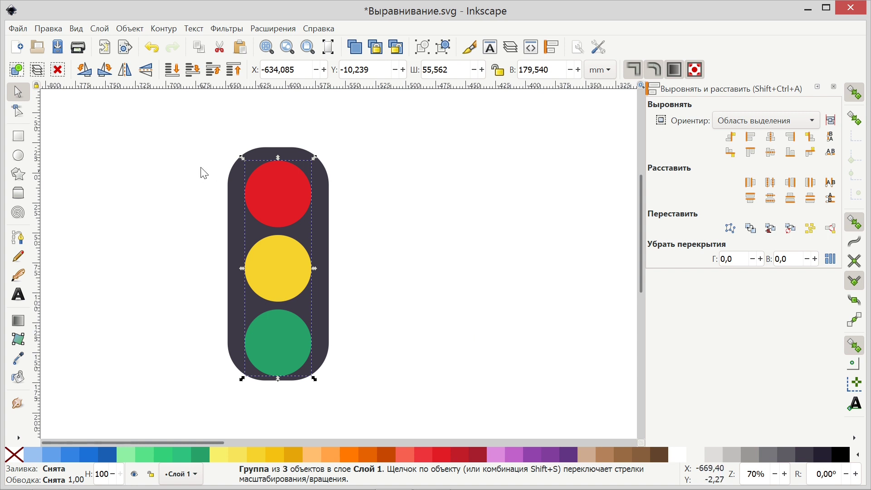
mouse_move(174, 127)
mouse_down()
mouse_move(265, 223)
mouse_move(417, 421)
mouse_up()
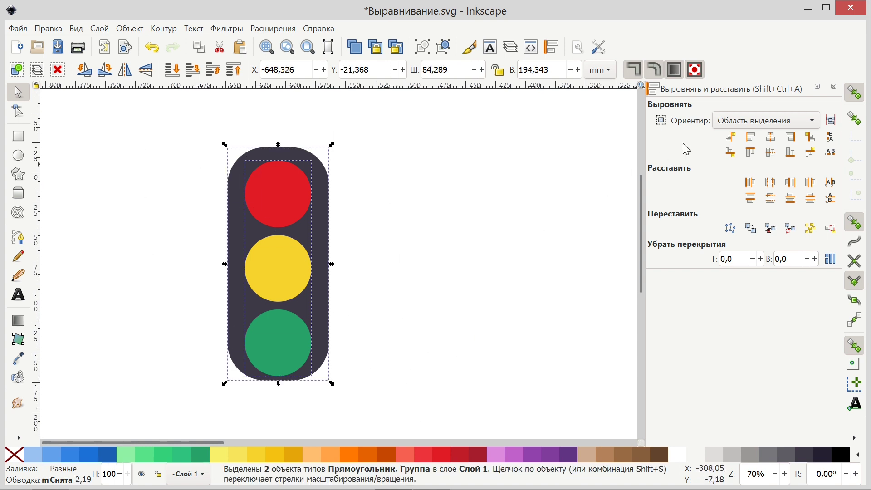
- Align relative to Biggest object and centre the circle group horizontally and vertically in the body
click(734, 123)
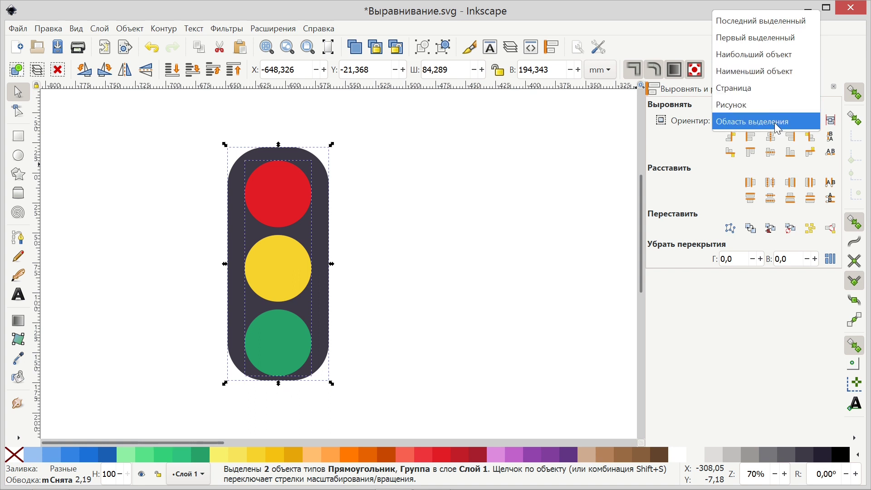
click(779, 59)
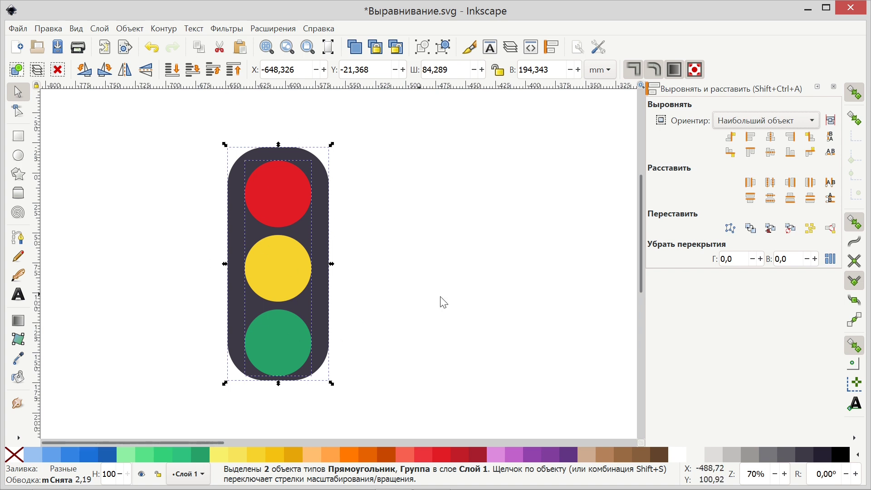
click(772, 139)
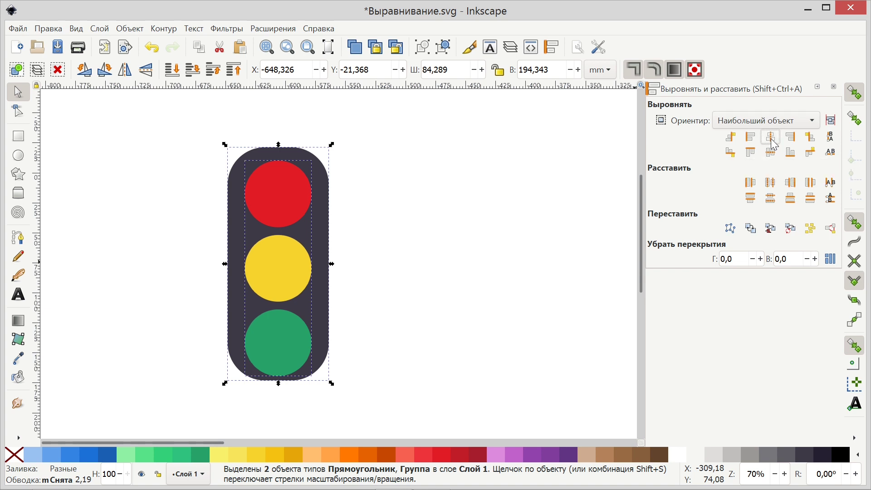
click(770, 152)
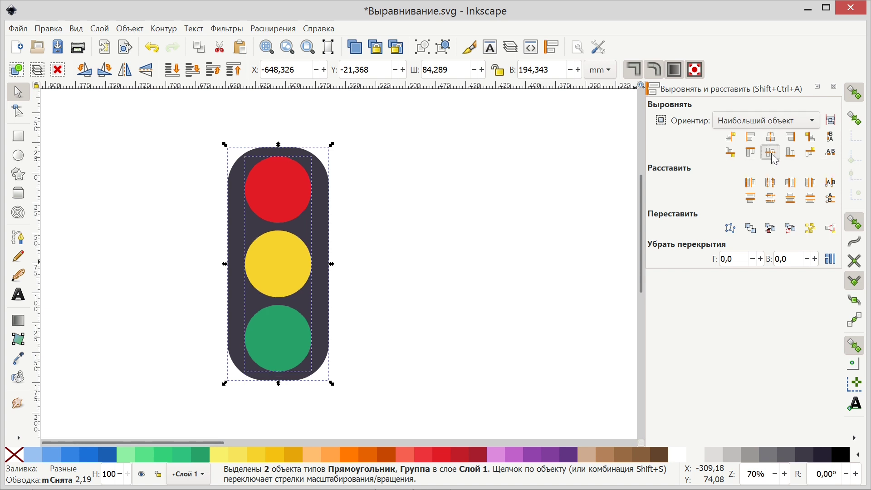
click(541, 203)
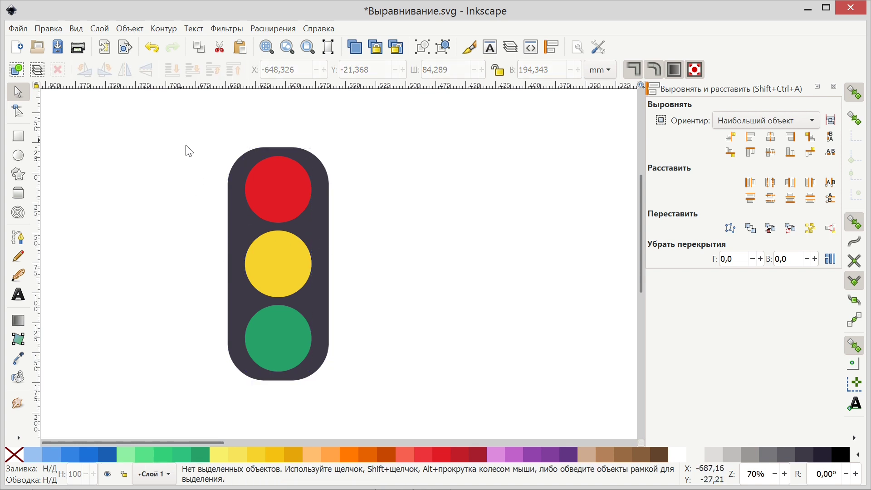
- Select then deselect the traffic light and turn on 'Treat selection as group'
drag(181, 140, 385, 409)
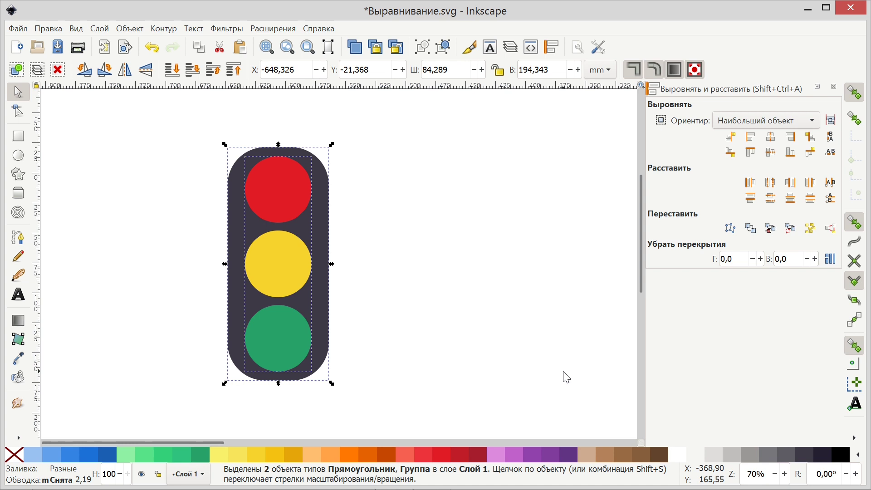
click(535, 367)
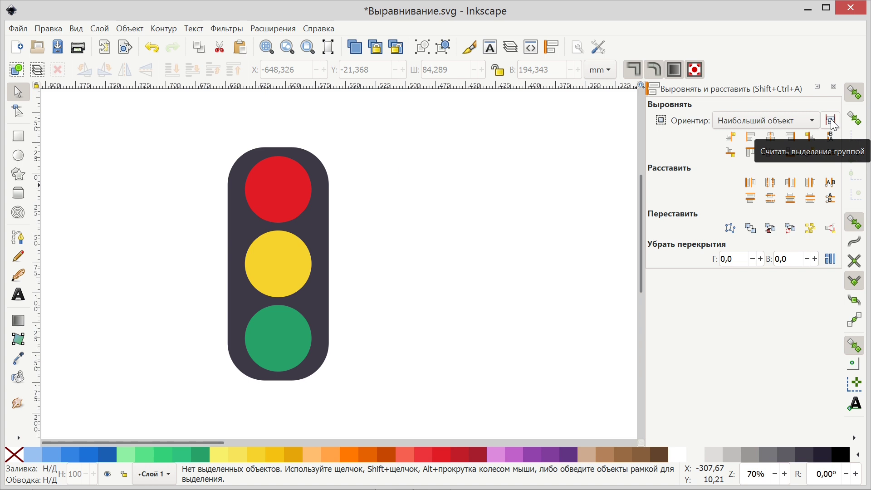
click(830, 121)
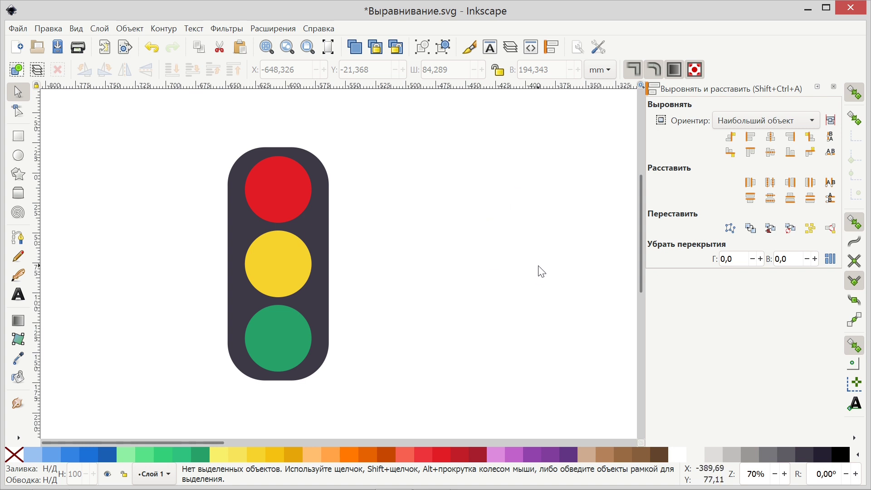
- Pan and zoom out to the page holding the pink rectangle, then select the rectangle
drag(558, 282, 354, 287)
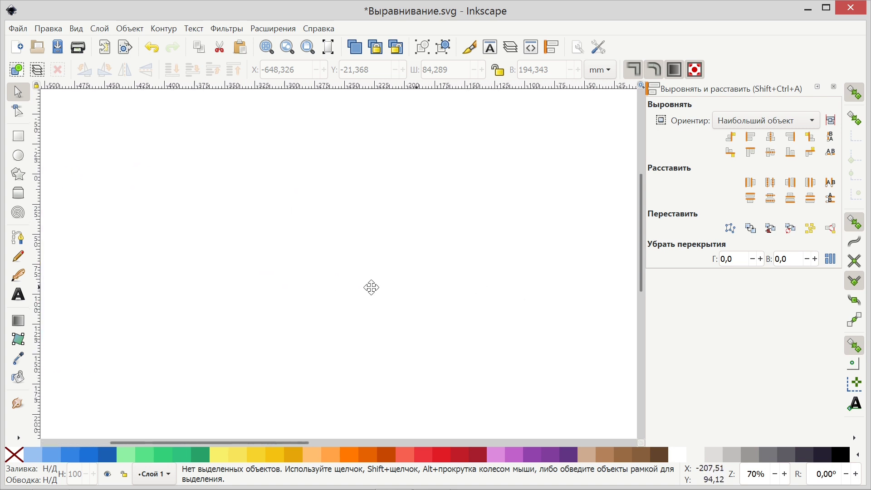
mouse_move(521, 295)
mouse_down()
mouse_move(448, 299)
mouse_move(230, 269)
mouse_move(212, 250)
mouse_up()
scroll(222, 260, down, 1)
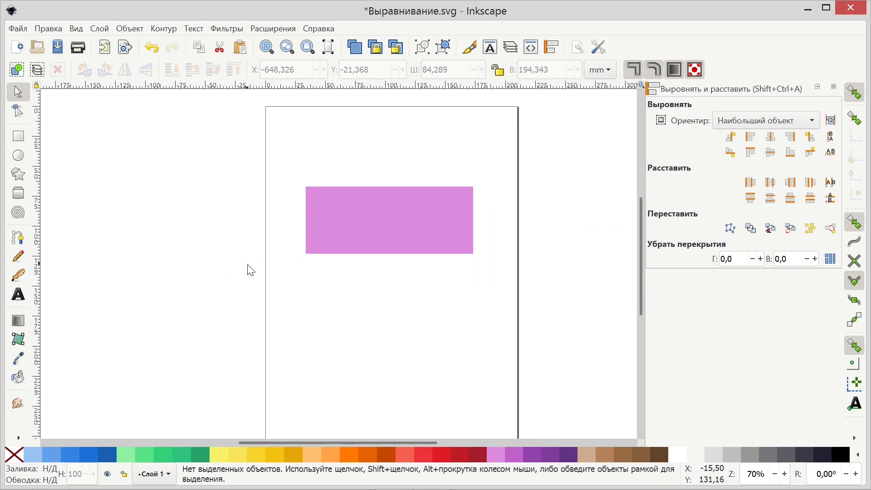
scroll(408, 326, down, 1)
ctrl+scroll(375, 300, down, 1)
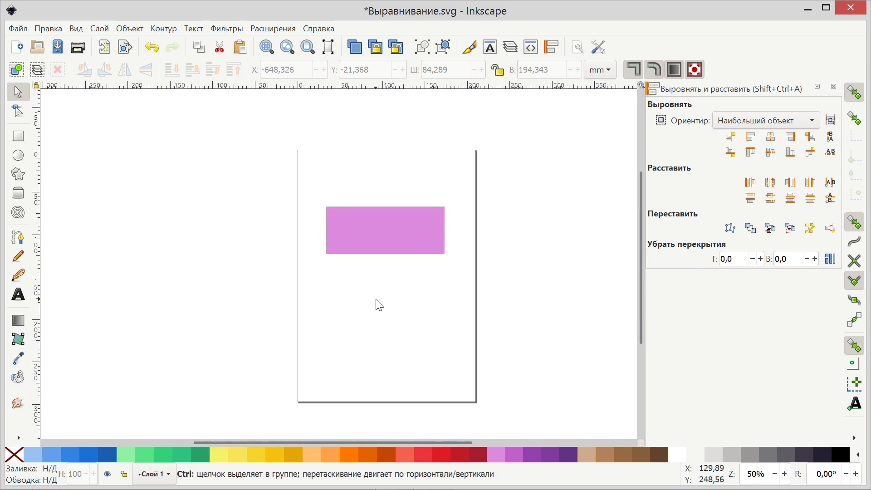
click(406, 230)
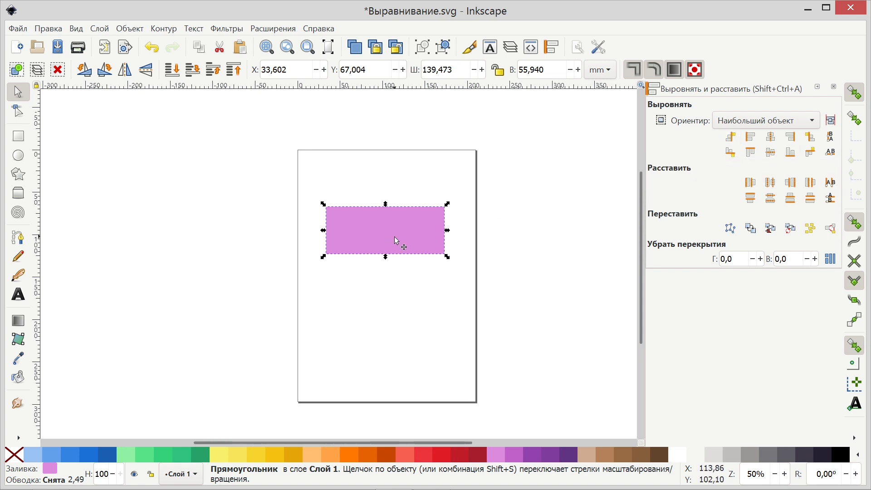
- Set Relative to Page and move the pink rectangle just outside each page edge
click(751, 125)
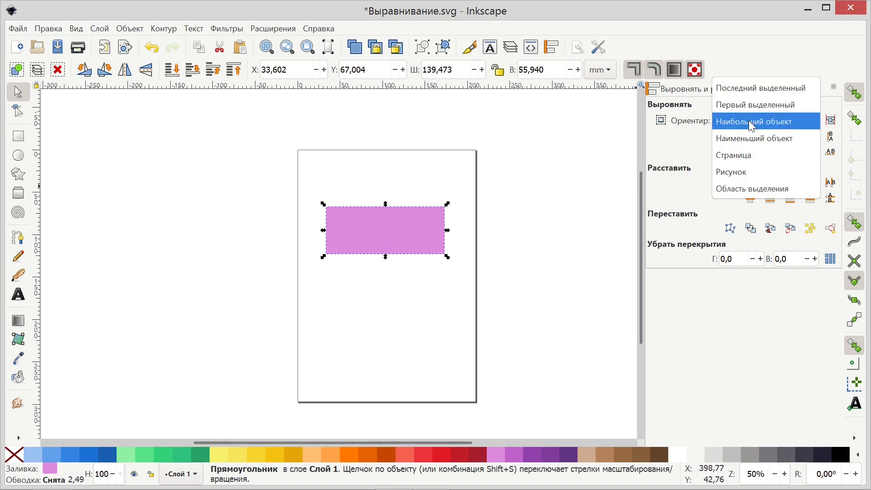
click(747, 156)
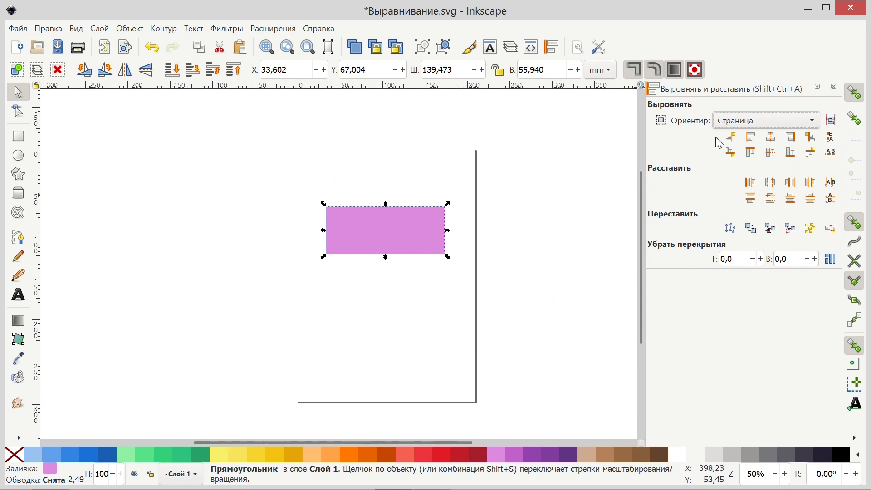
click(731, 138)
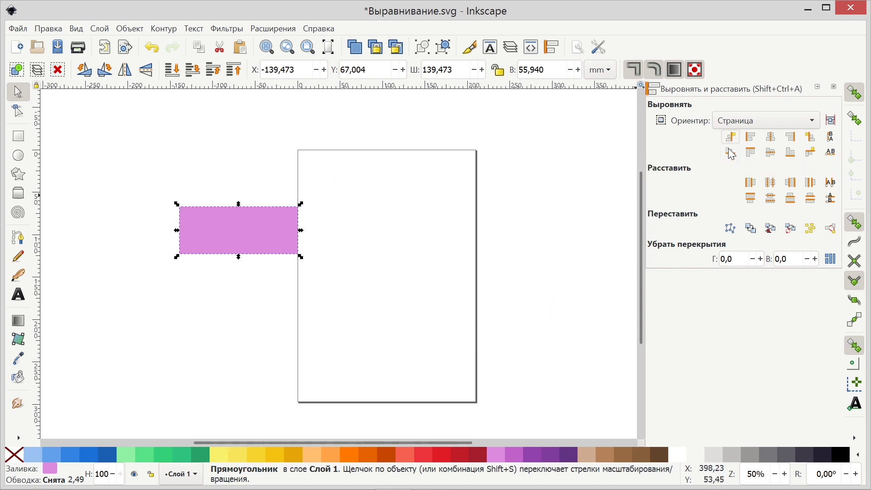
click(731, 154)
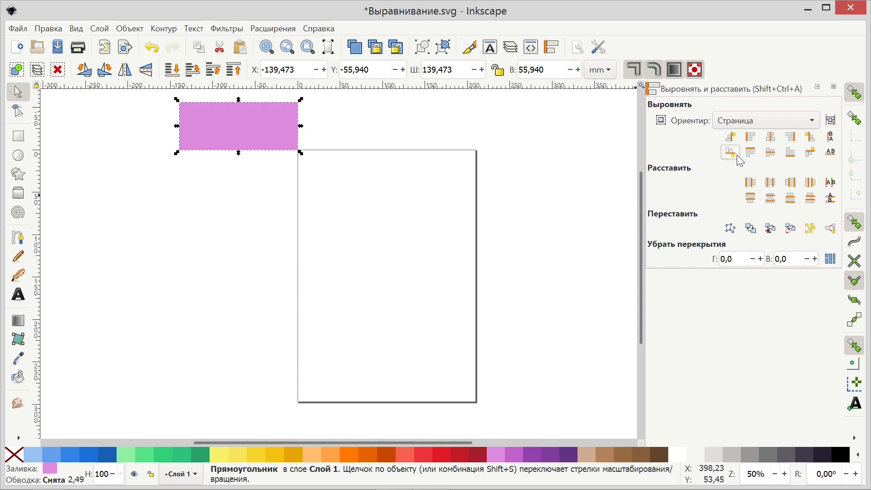
click(810, 152)
click(811, 137)
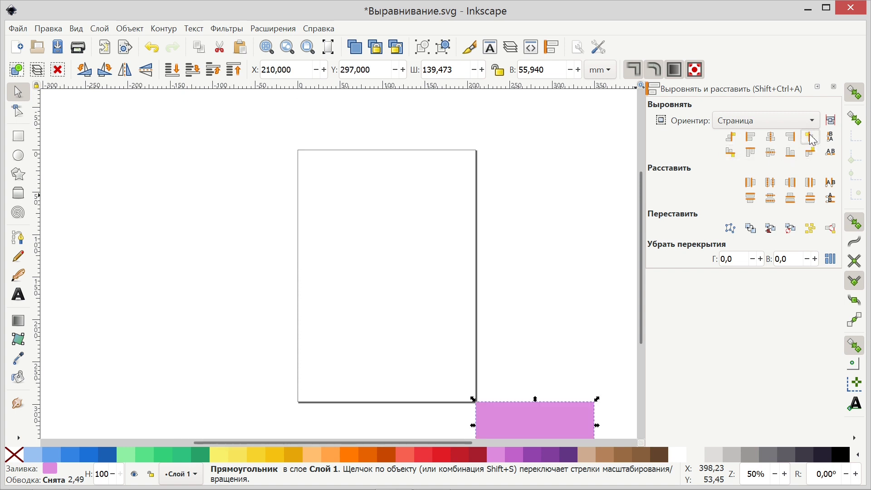
- Try centre and bottom, then align the rectangle to the page's top-right corner (X 70.527, Y 0)
click(770, 153)
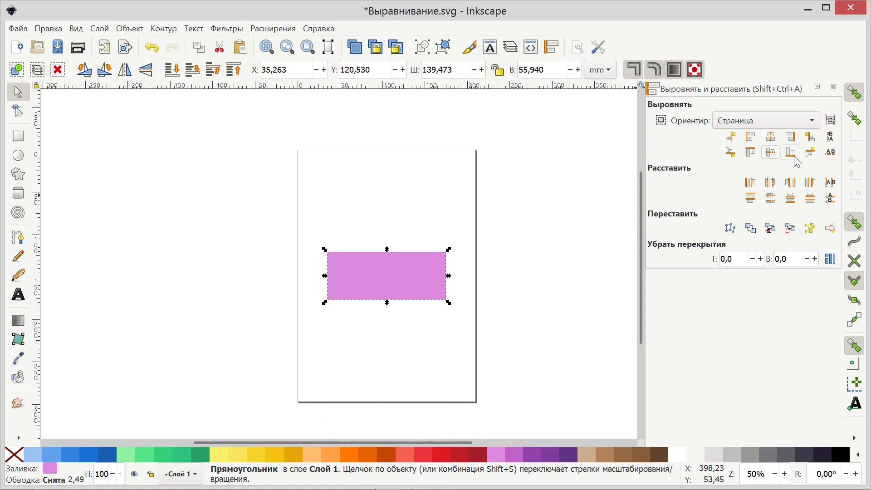
click(794, 157)
click(752, 153)
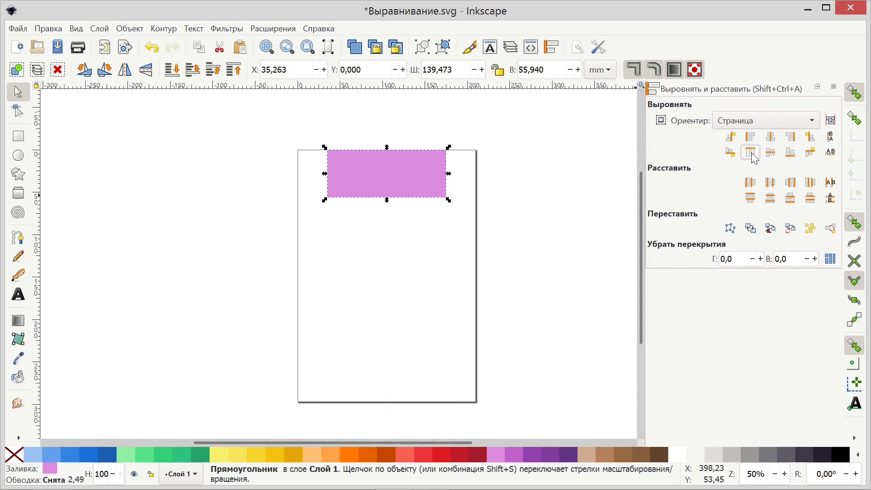
click(751, 137)
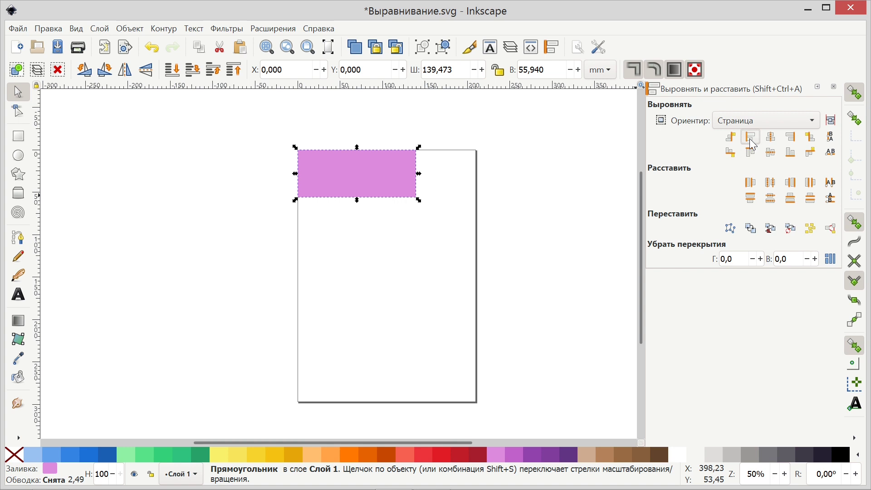
click(791, 138)
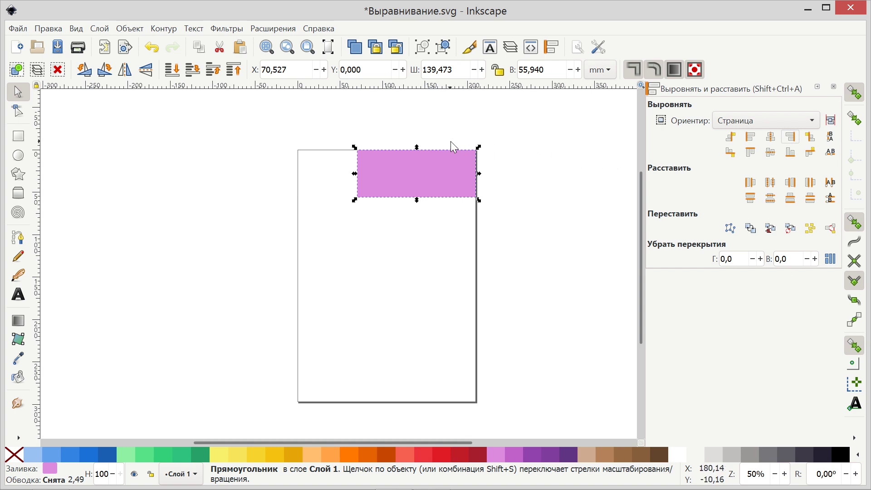
scroll(355, 148, up, 2)
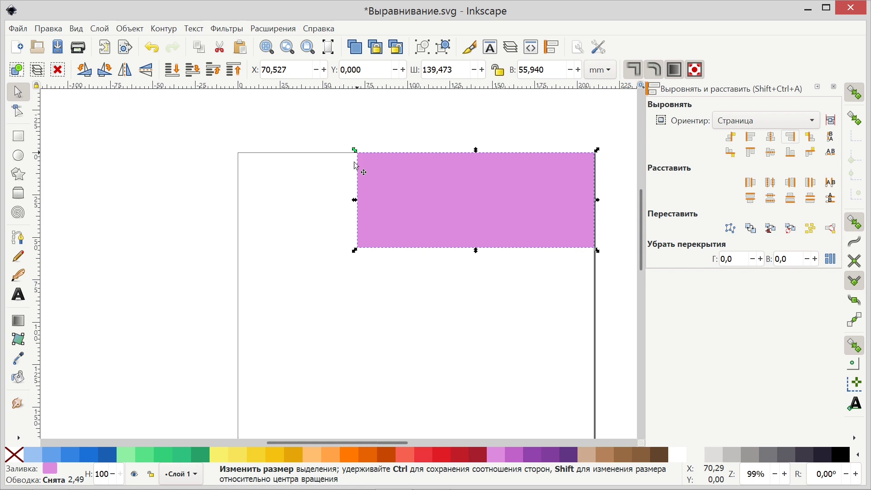
click(856, 441)
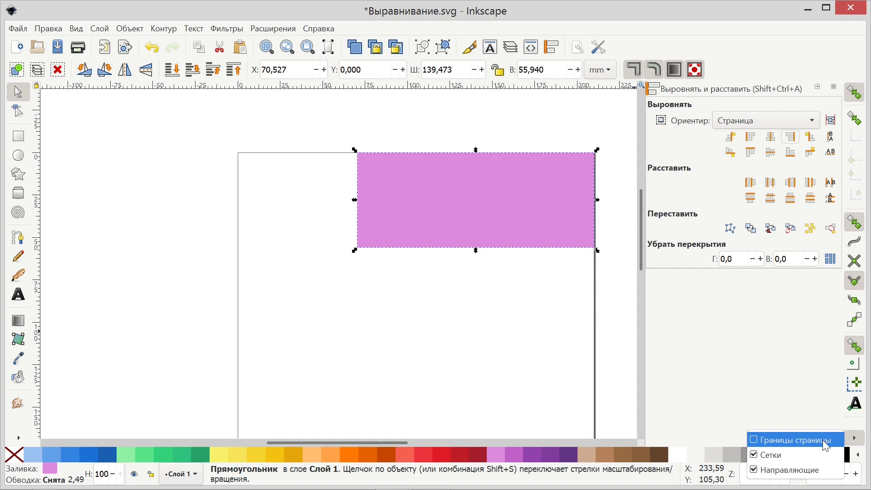
- Enable snapping to the page border and stretch the rectangle's left side to the page edge
click(819, 441)
click(855, 438)
click(424, 319)
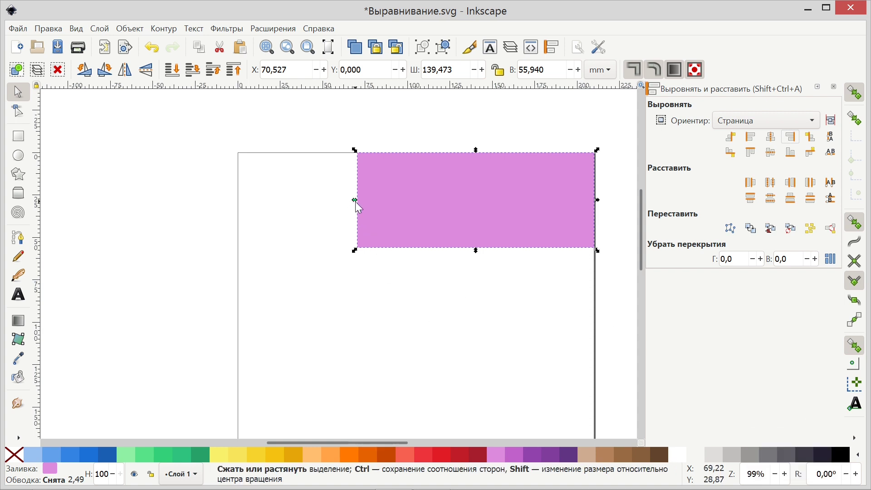
drag(355, 201, 243, 200)
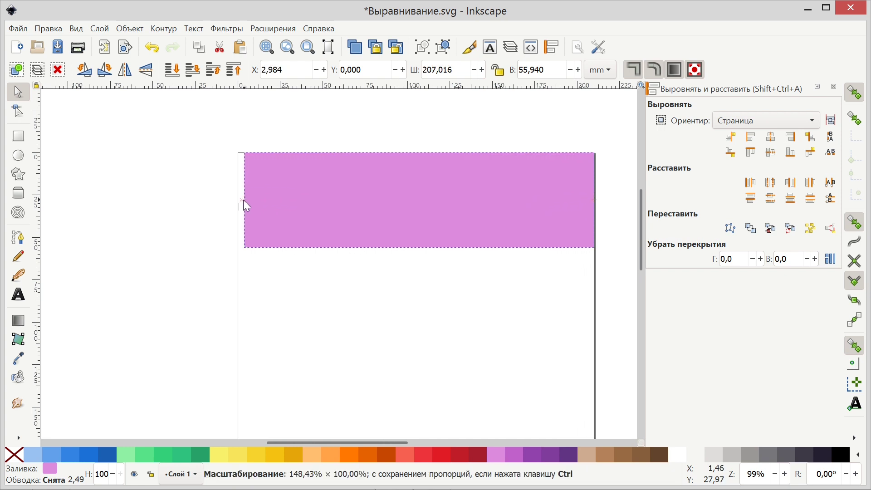
drag(244, 200, 237, 201)
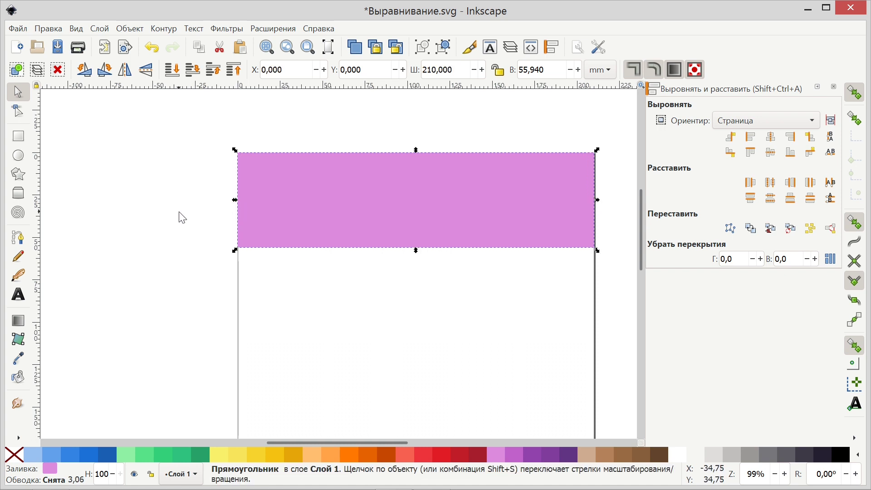
- Align the full-width rectangle to the page bottom (Y 241.06) and deselect it
ctrl+scroll(182, 218, down, 2)
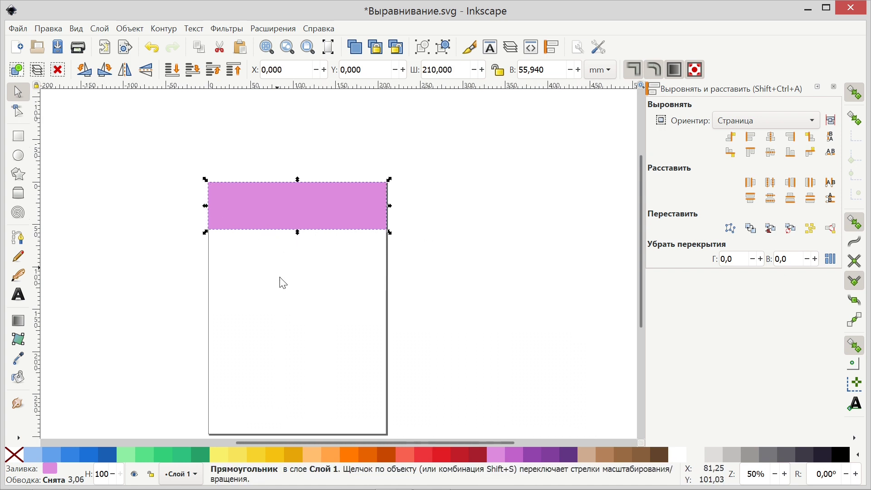
click(388, 165)
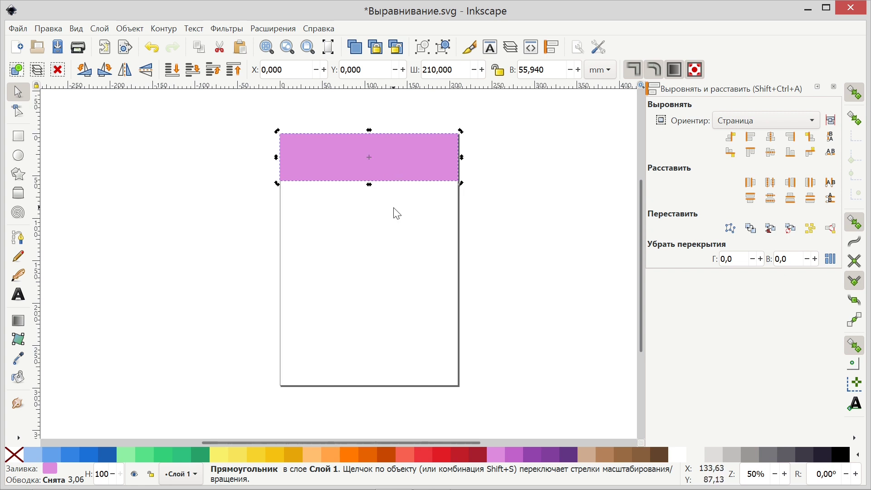
click(774, 156)
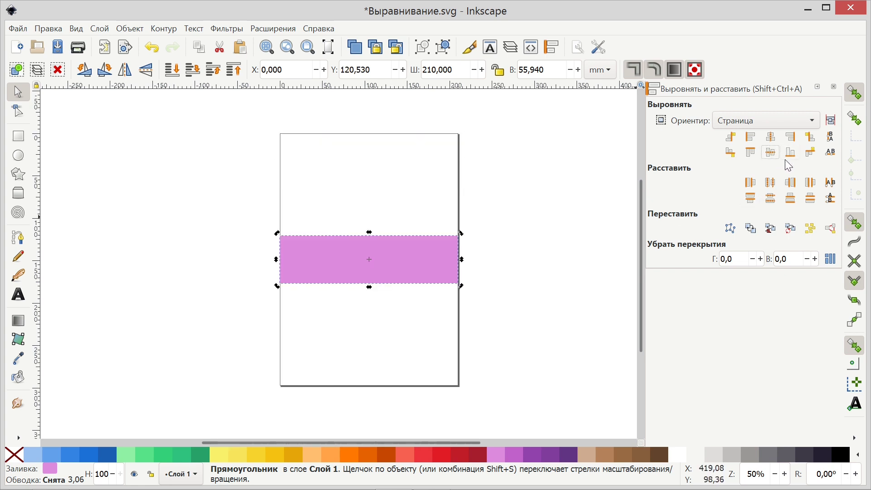
click(792, 156)
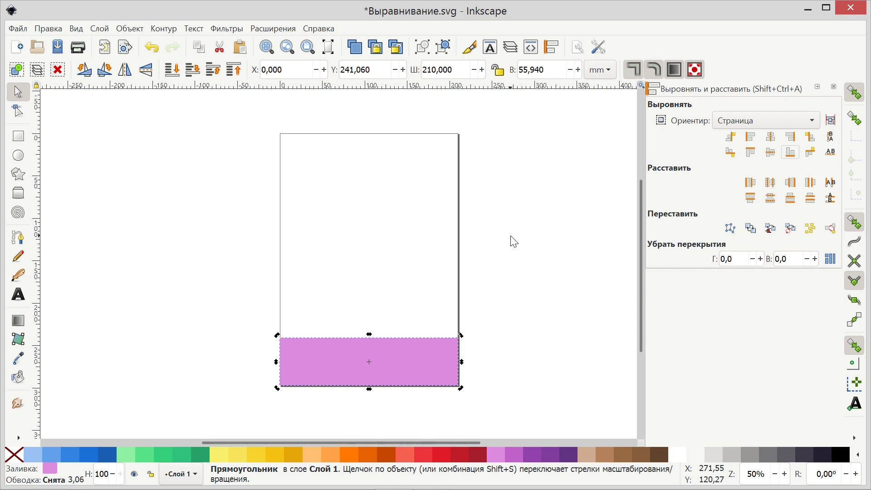
click(526, 269)
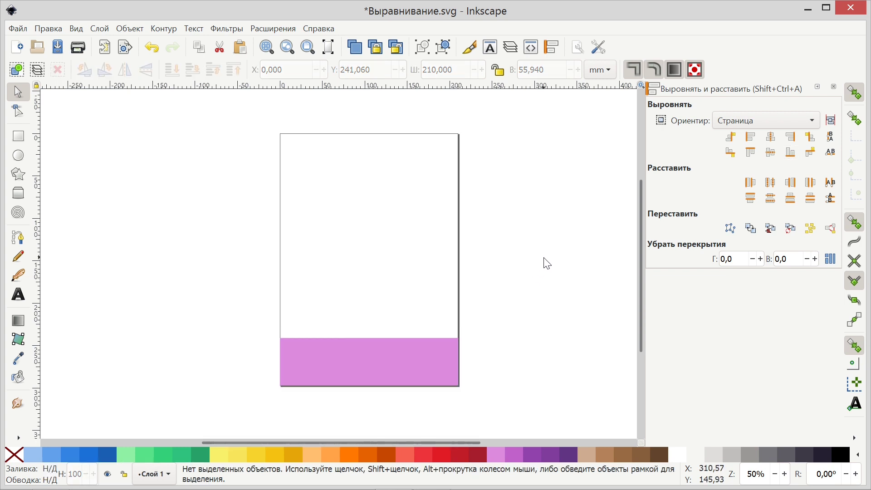
- Pan and zoom to the black zigzag, select it, and switch to the Node tool
mouse_move(576, 275)
mouse_down()
mouse_move(376, 258)
mouse_move(128, 260)
mouse_up()
scroll(412, 245, up, 1)
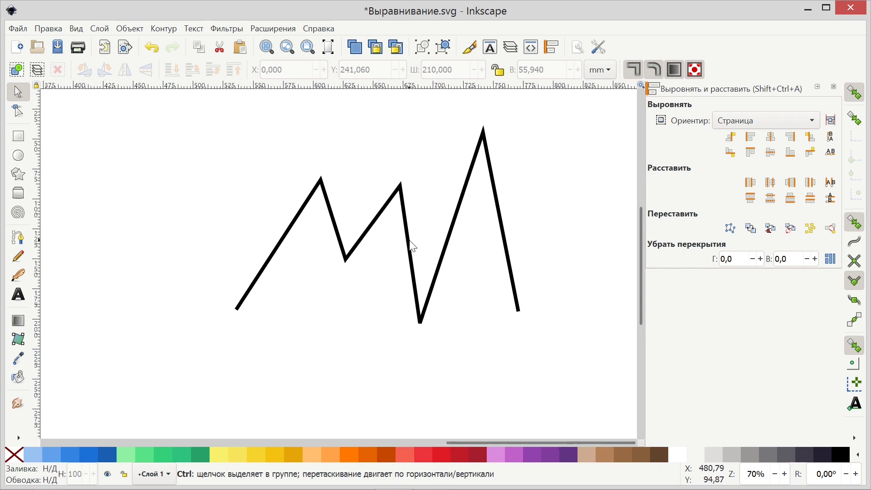
scroll(413, 248, up, 1)
drag(414, 241, 390, 267)
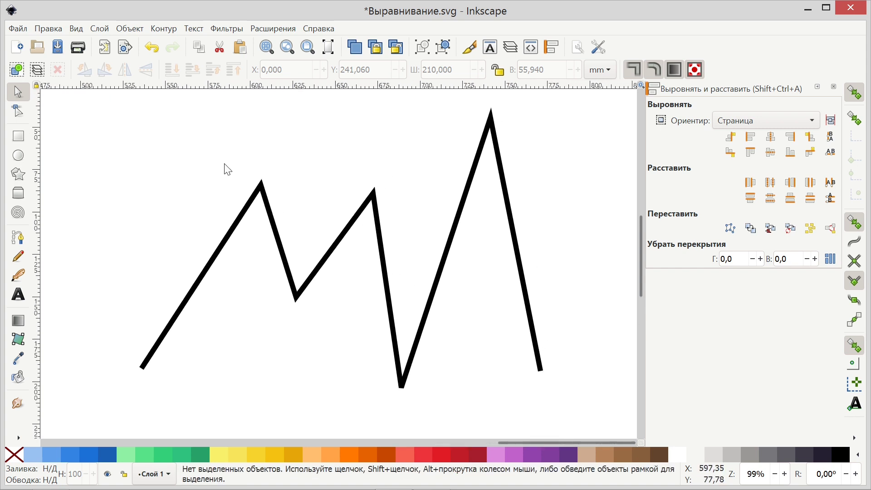
click(471, 191)
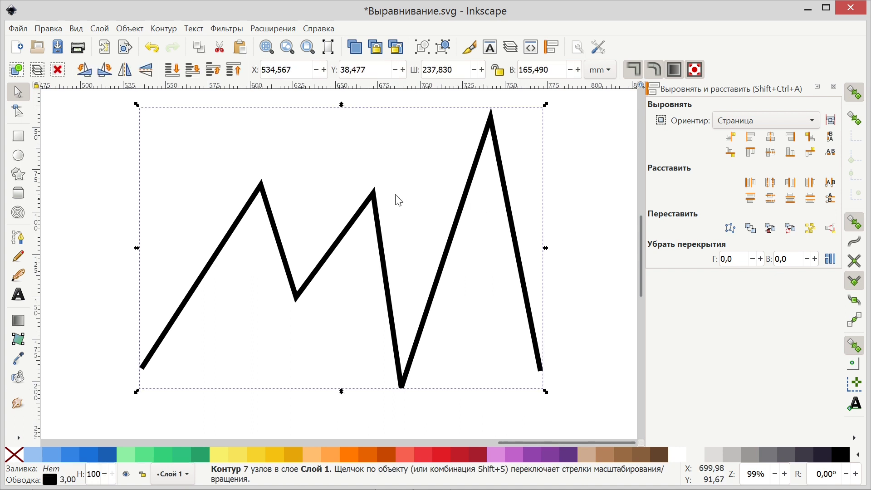
click(17, 114)
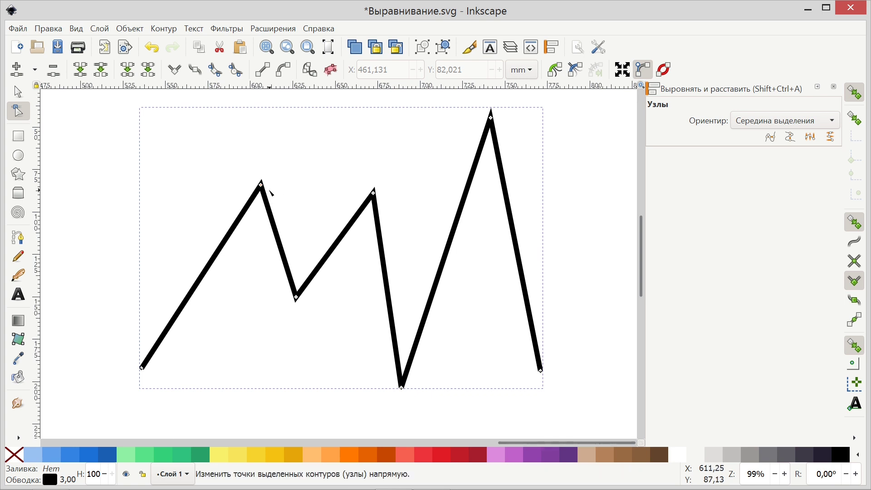
- Select the zigzag's first peak, following valley and second peak nodes
click(263, 186)
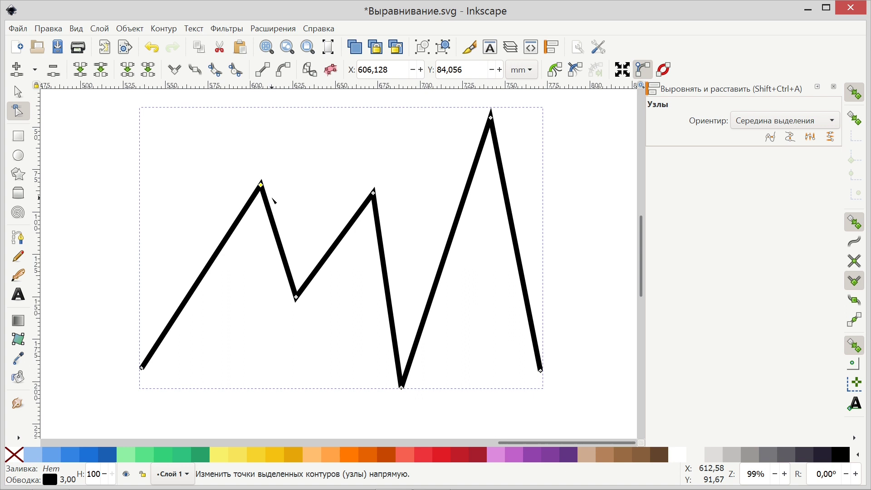
shift+click(296, 297)
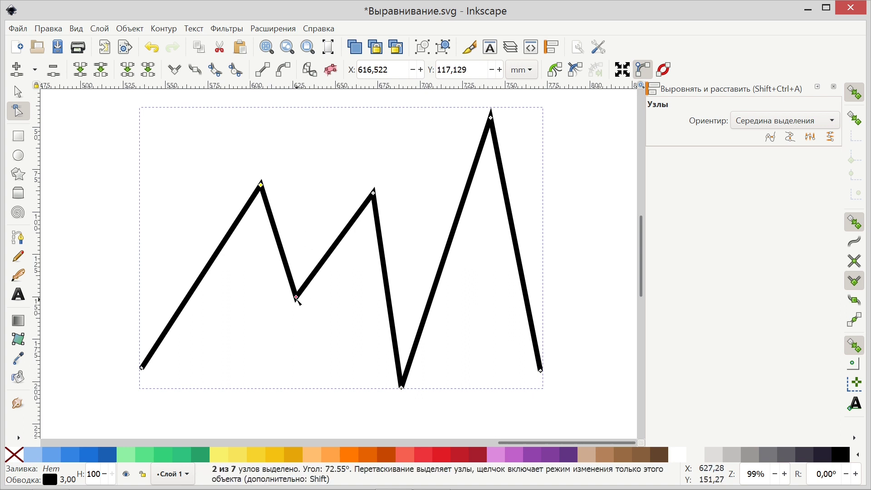
shift+click(373, 193)
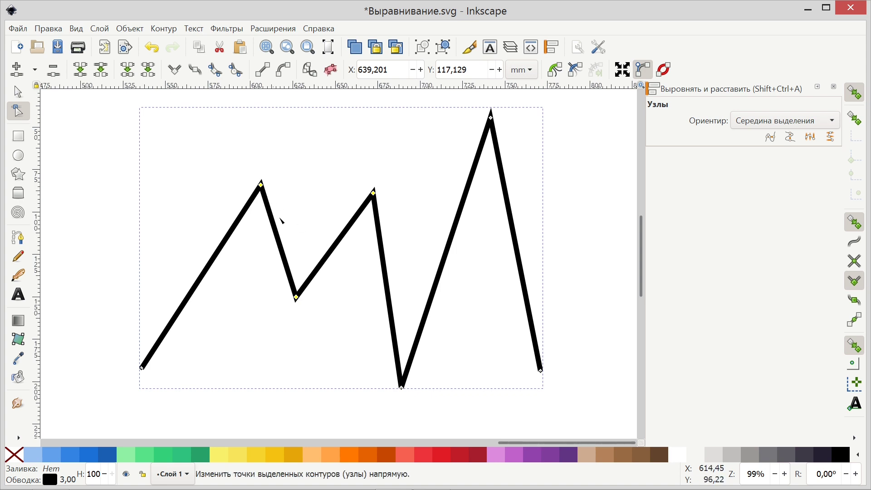
click(314, 179)
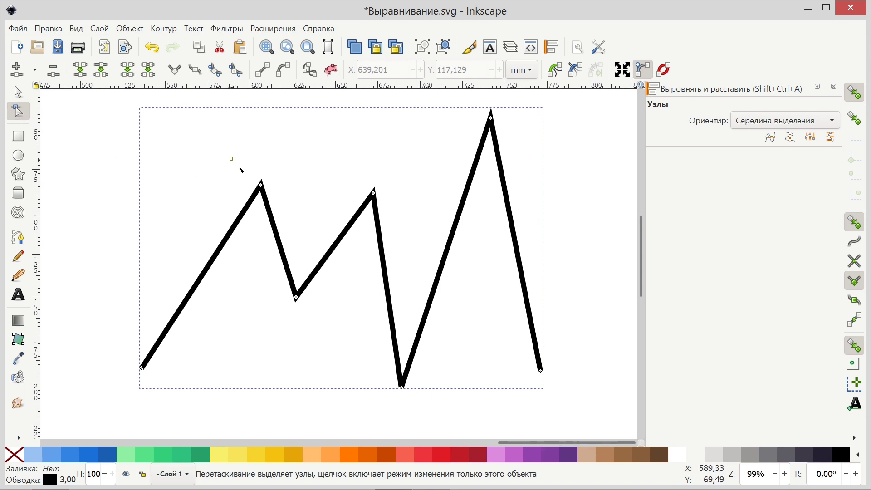
mouse_move(230, 156)
mouse_down()
mouse_move(377, 288)
mouse_move(389, 317)
mouse_up()
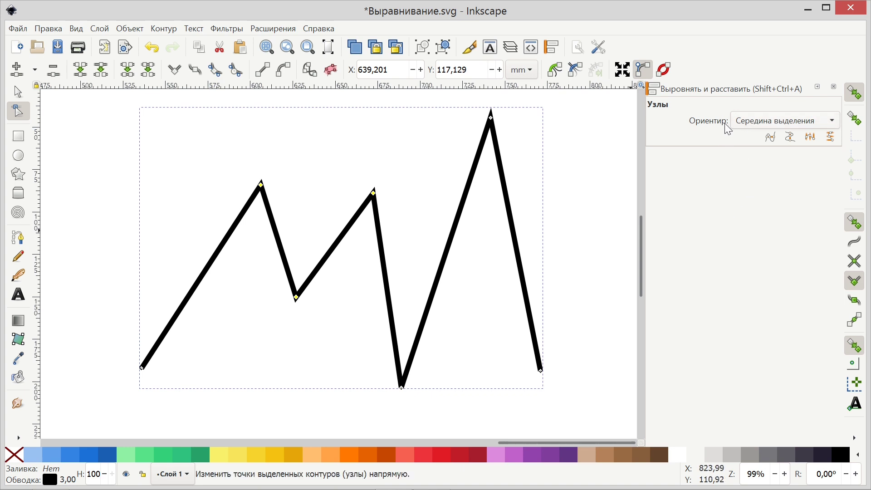
- Set Relative to 'Middle of selection' and align the three nodes on a common horizontal line
click(811, 128)
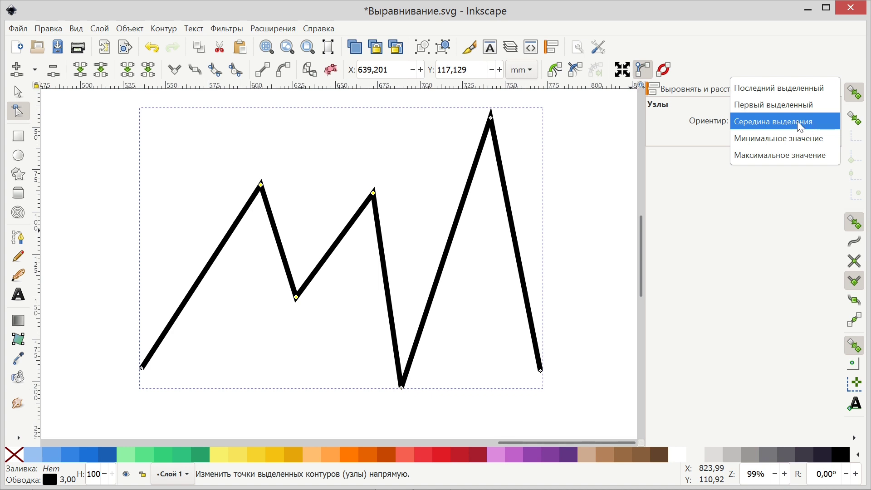
click(799, 125)
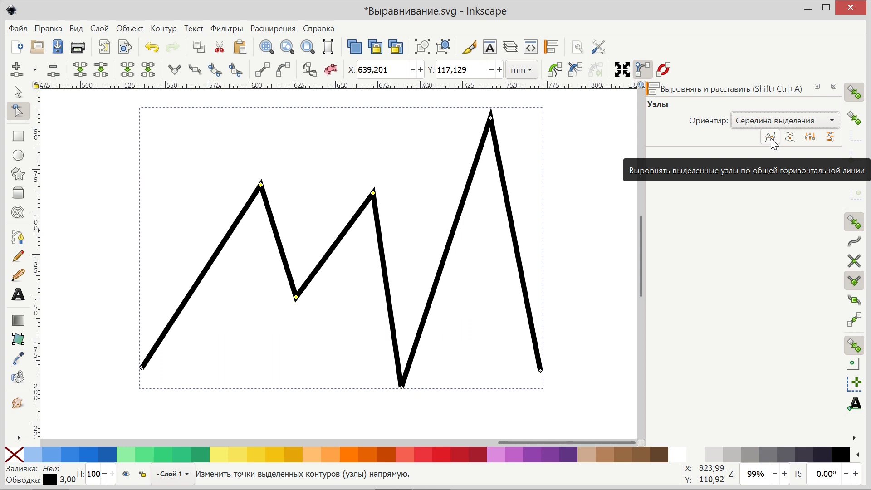
click(771, 138)
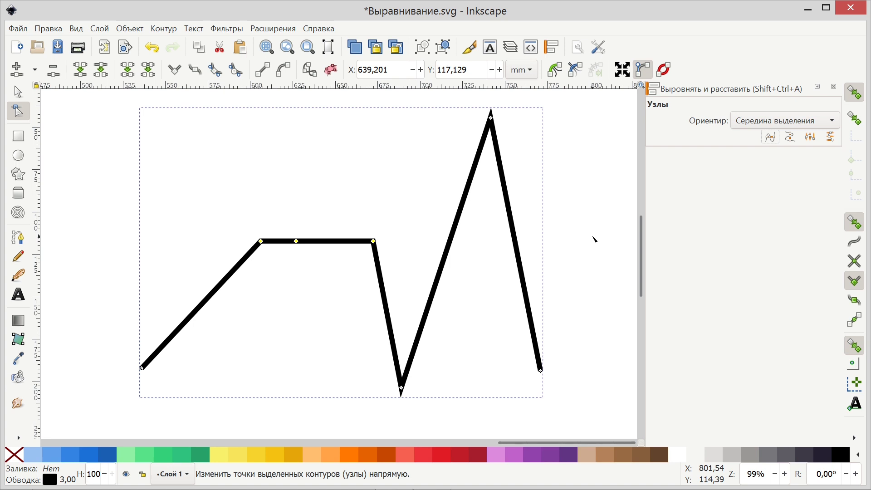
ctrl+scroll(594, 239, down, 2)
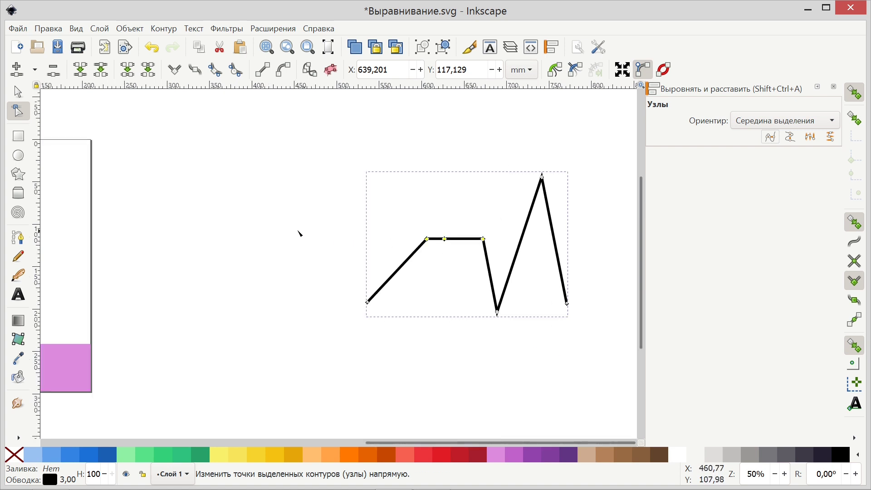
- Draw a pink five-point star to the right of the traffic light
ctrl+scroll(299, 233, down, 2)
drag(291, 238, 453, 248)
drag(162, 239, 430, 255)
ctrl+scroll(430, 255, up, 2)
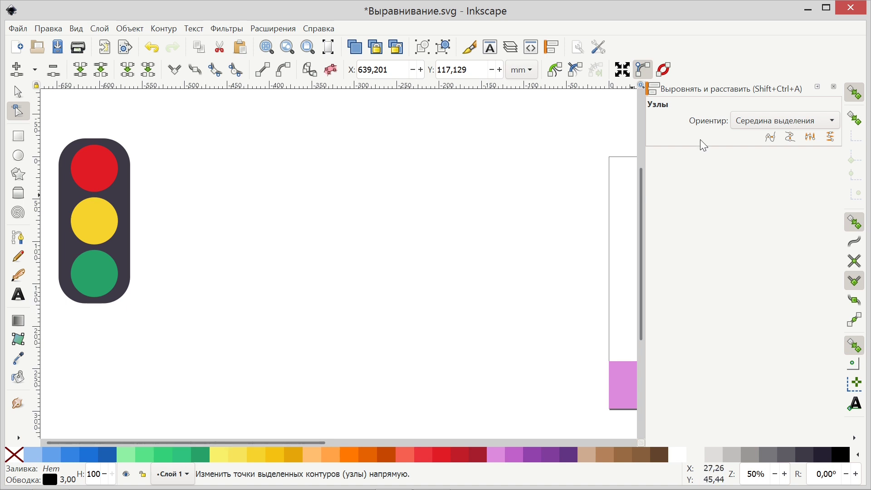
drag(432, 175, 21, 179)
click(18, 174)
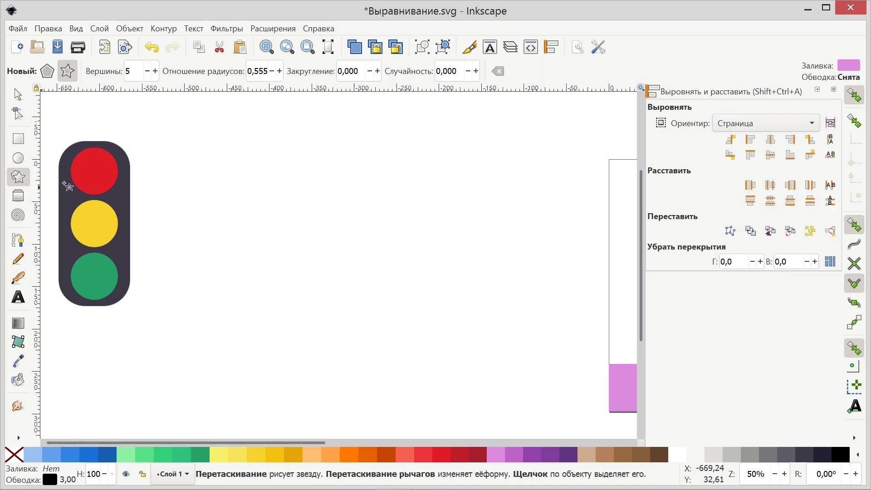
mouse_move(381, 192)
mouse_down()
mouse_move(403, 224)
mouse_move(398, 217)
mouse_up()
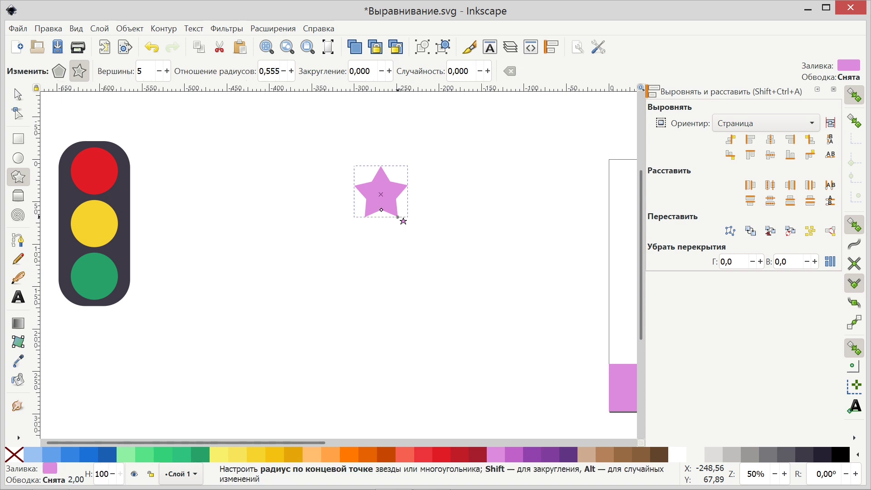
- Drag the star with the Selector, pressing Space to stamp copies across the canvas
click(18, 94)
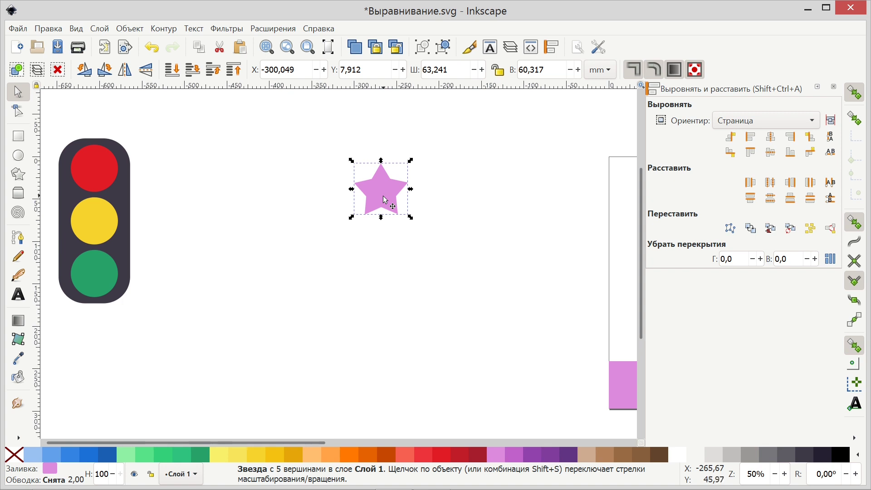
drag(383, 193, 395, 192)
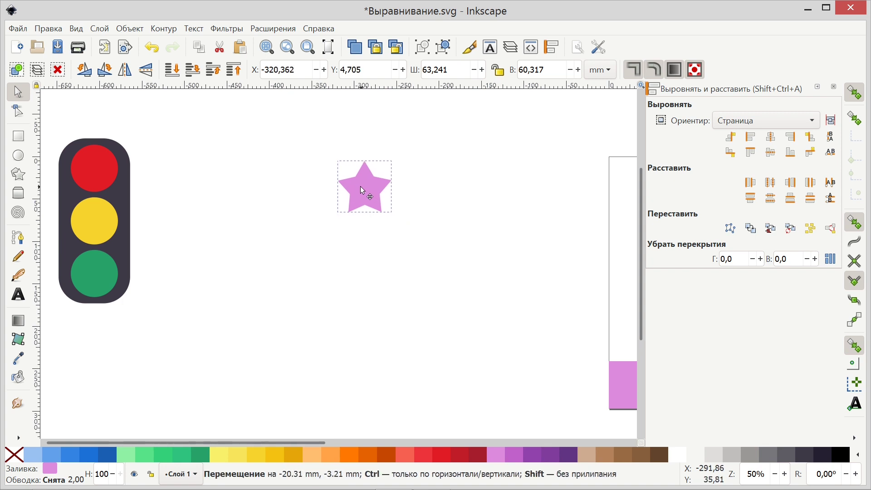
key(space)
key(space)
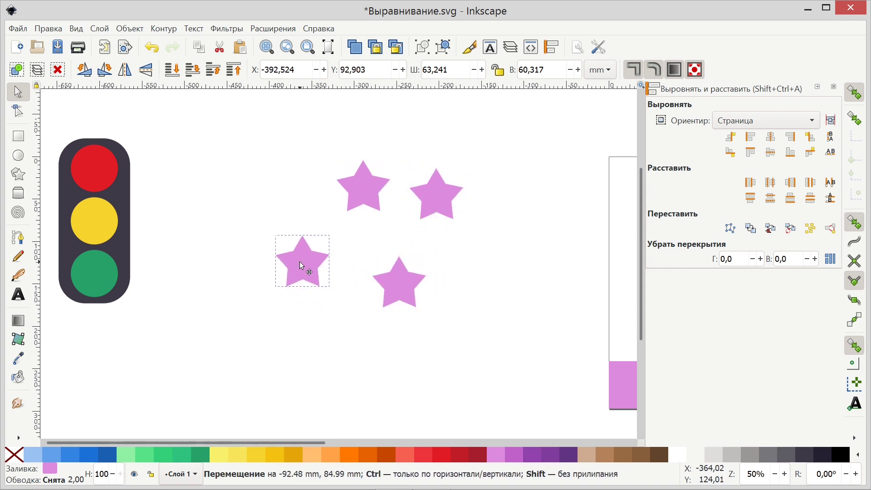
key(space)
mouse_move(394, 192)
mouse_down()
mouse_move(274, 188)
mouse_move(282, 177)
mouse_move(266, 305)
mouse_move(341, 350)
mouse_move(480, 296)
mouse_up()
key(space)
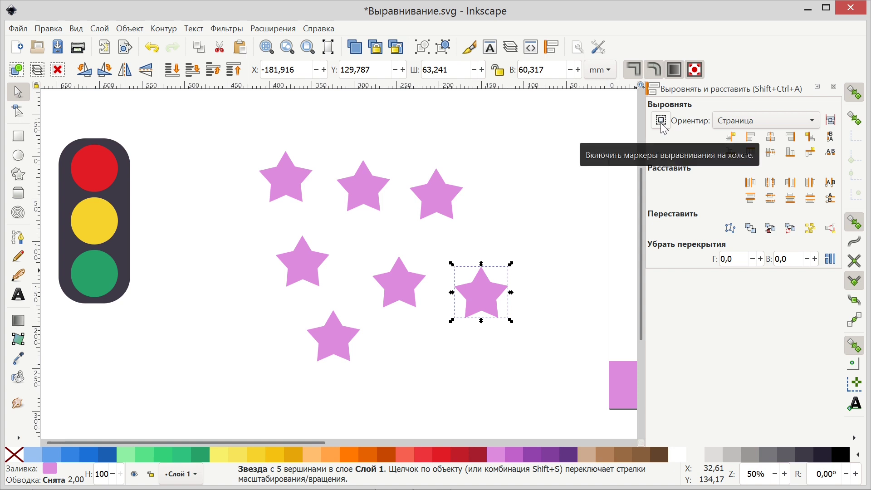
- Rubber-band select all eight stars together
click(333, 168)
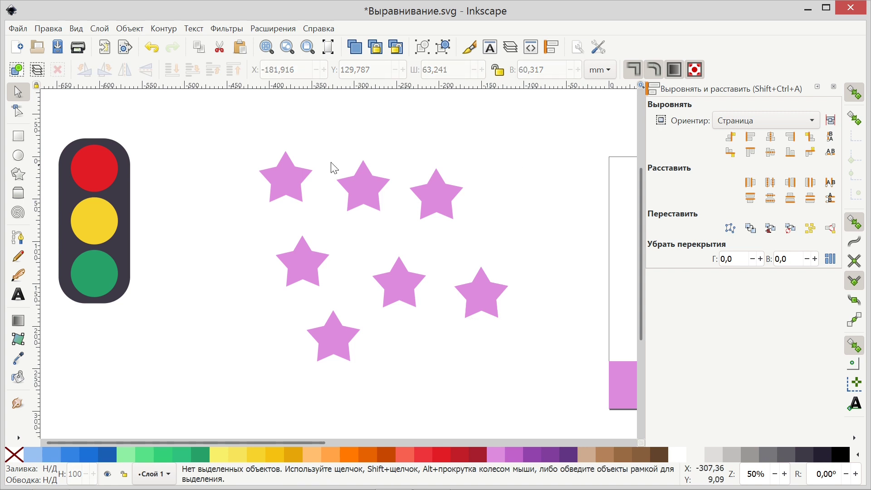
drag(232, 131, 559, 385)
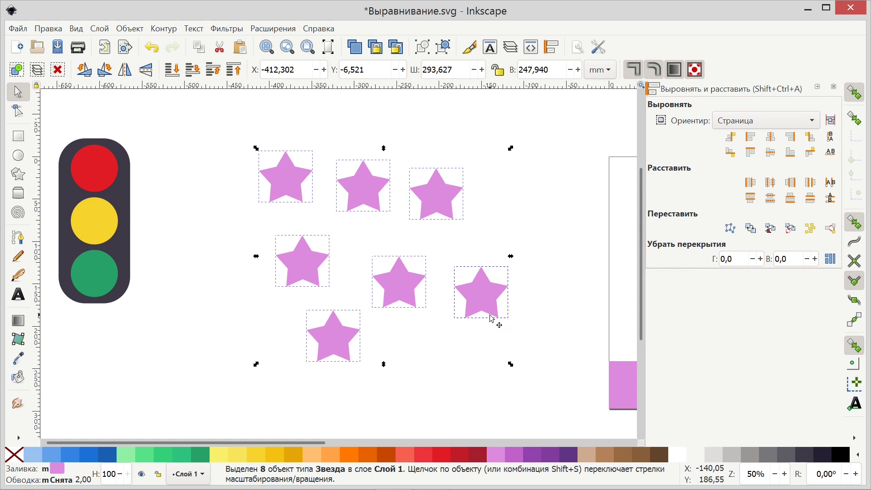
click(439, 204)
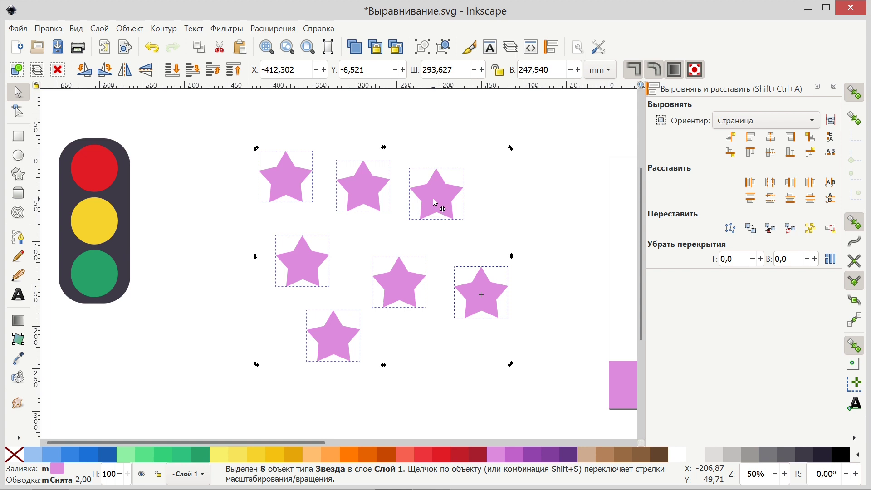
click(434, 203)
- Enable on-canvas alignment and cycle the selection handles until alignment handles appear
click(434, 203)
click(432, 203)
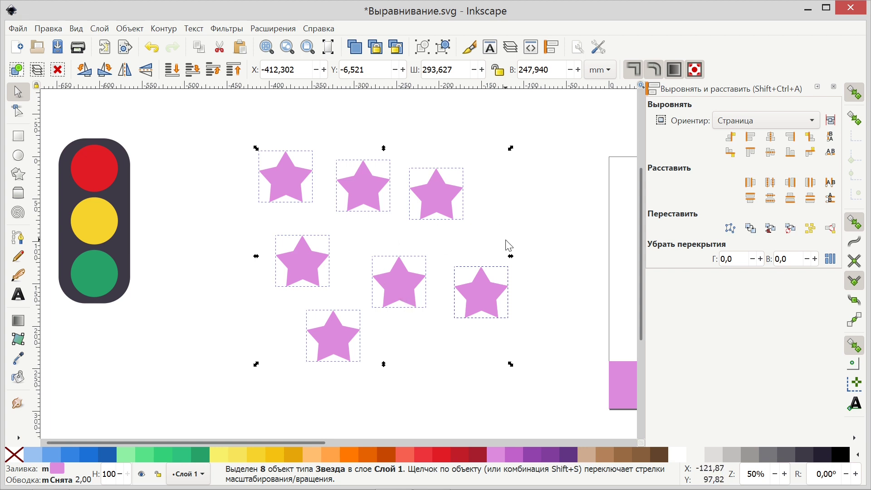
click(434, 200)
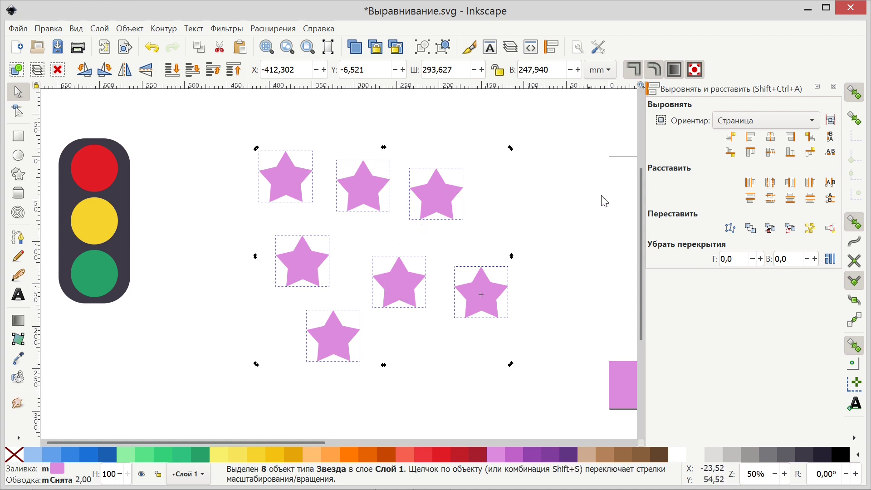
click(661, 126)
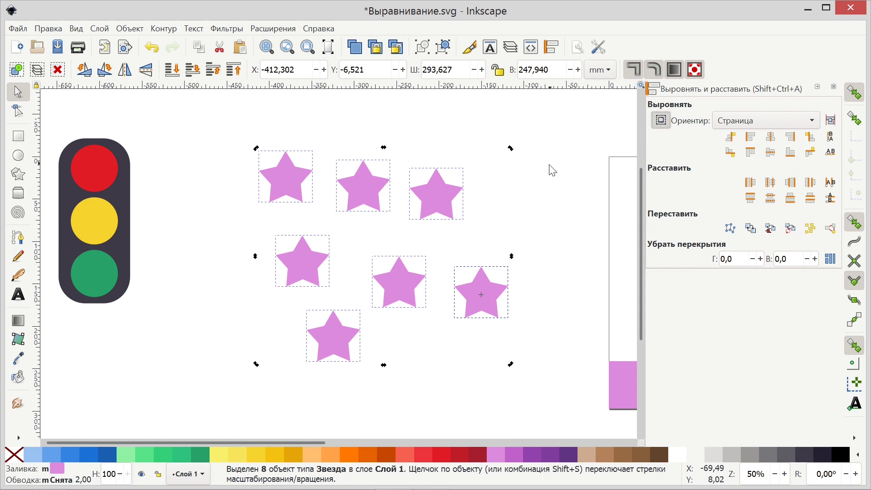
click(442, 196)
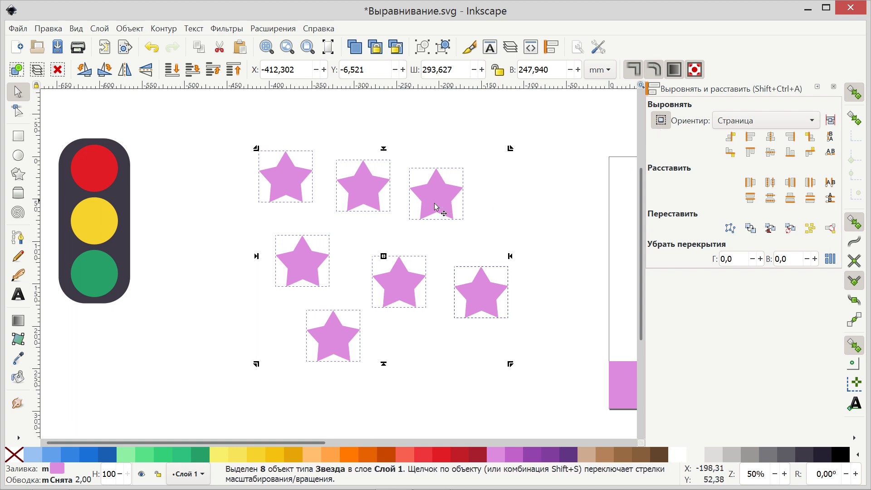
- Try the top-right corner alignment, undo it, and deselect the top-left star
click(511, 149)
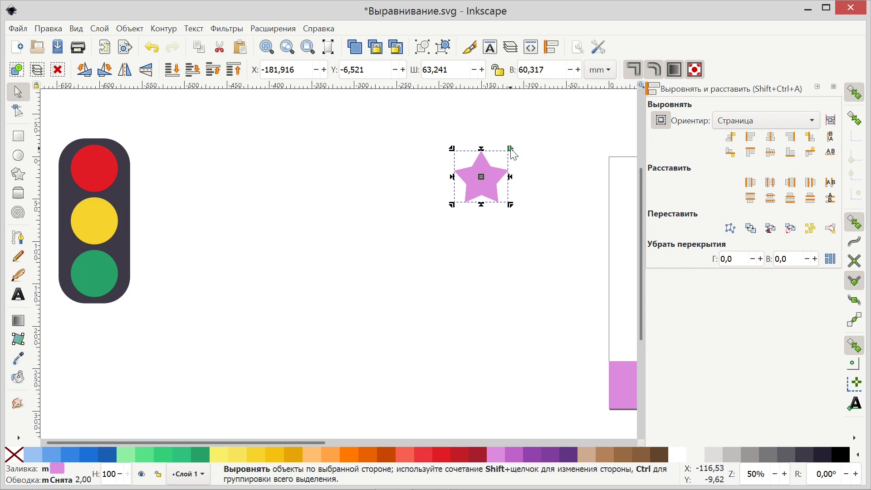
click(155, 52)
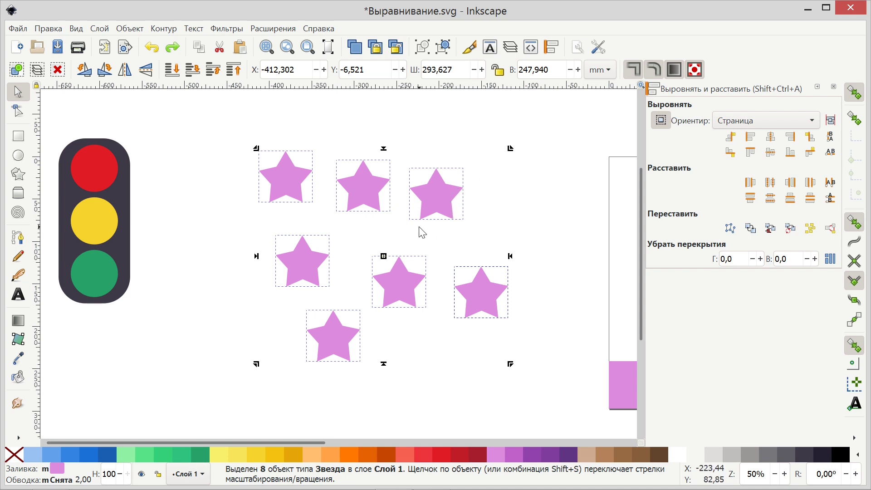
shift+click(288, 183)
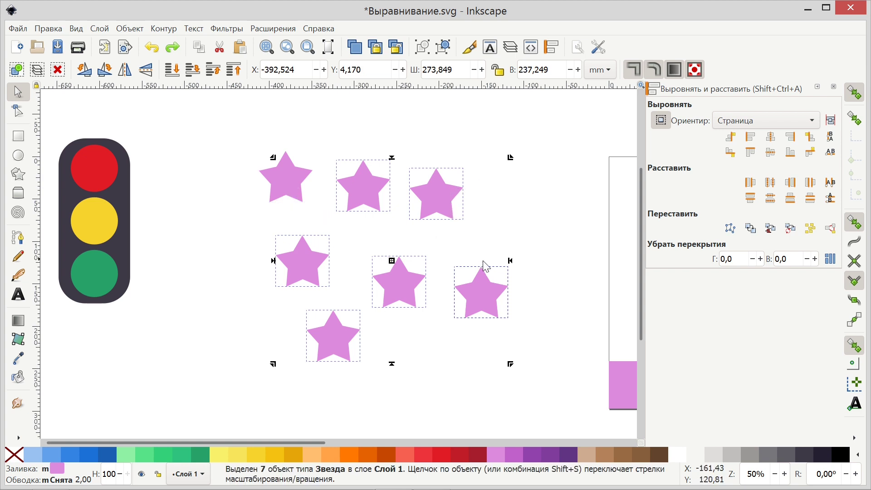
- Stack the remaining seven stars on the centre point, then clear the selection
click(392, 261)
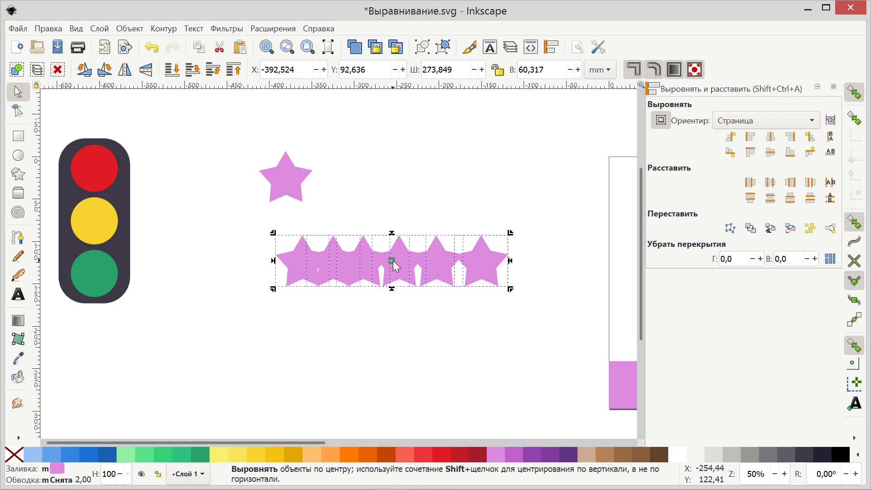
shift+click(393, 266)
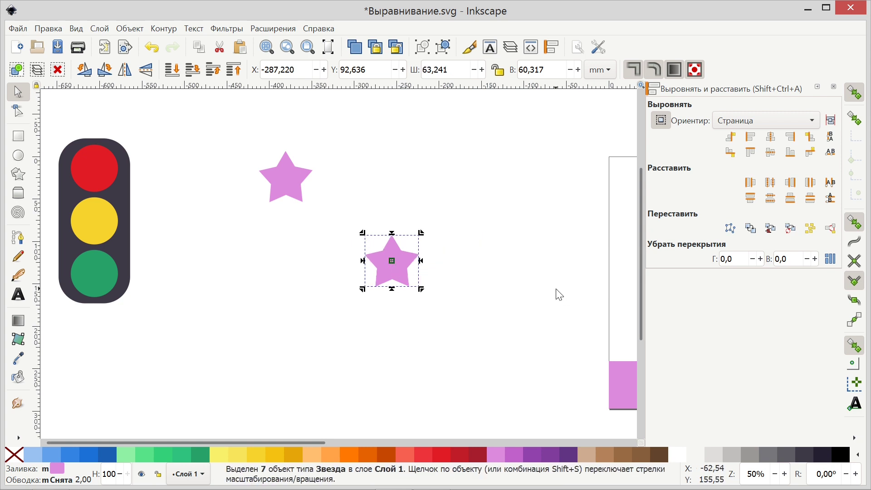
click(530, 294)
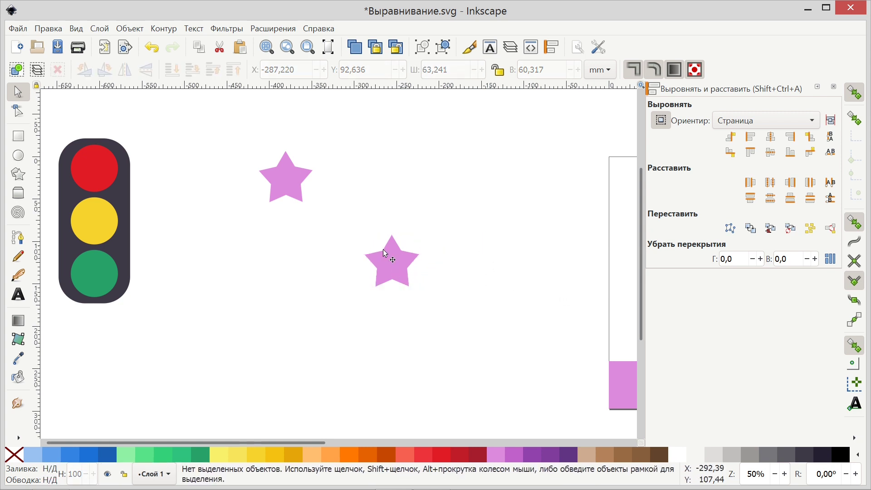